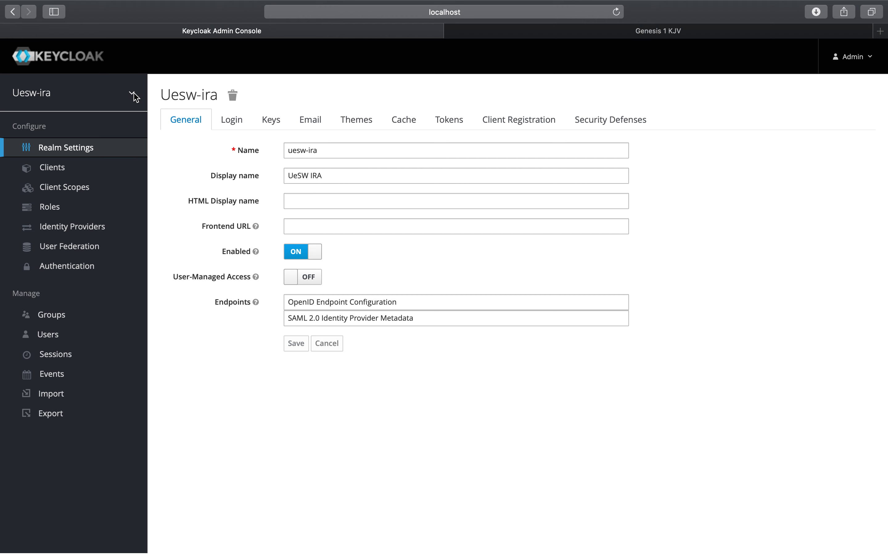
click(132, 96)
mouse_move(43, 155)
mouse_move(135, 95)
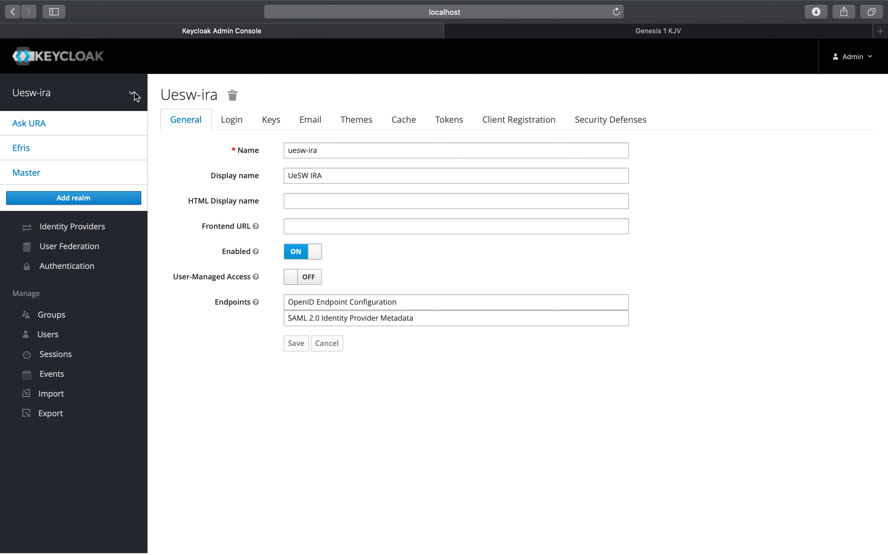
click(84, 199)
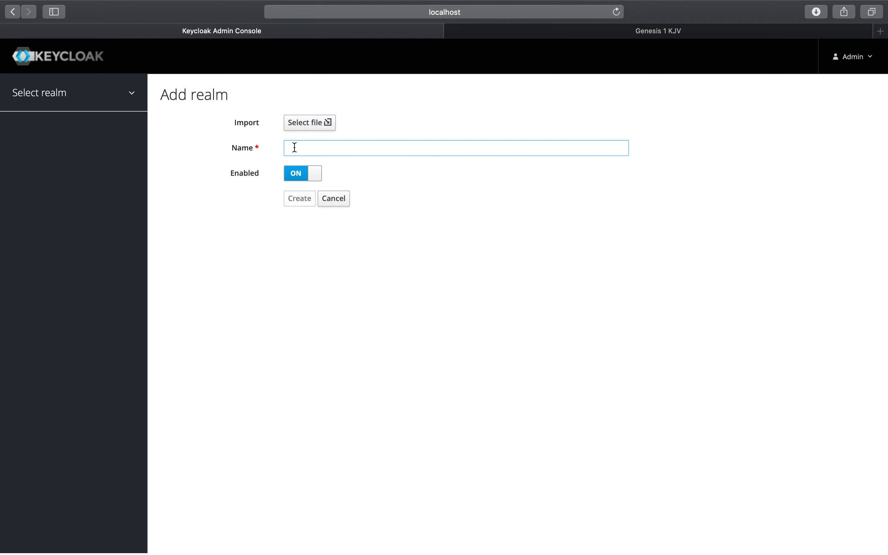
click(334, 197)
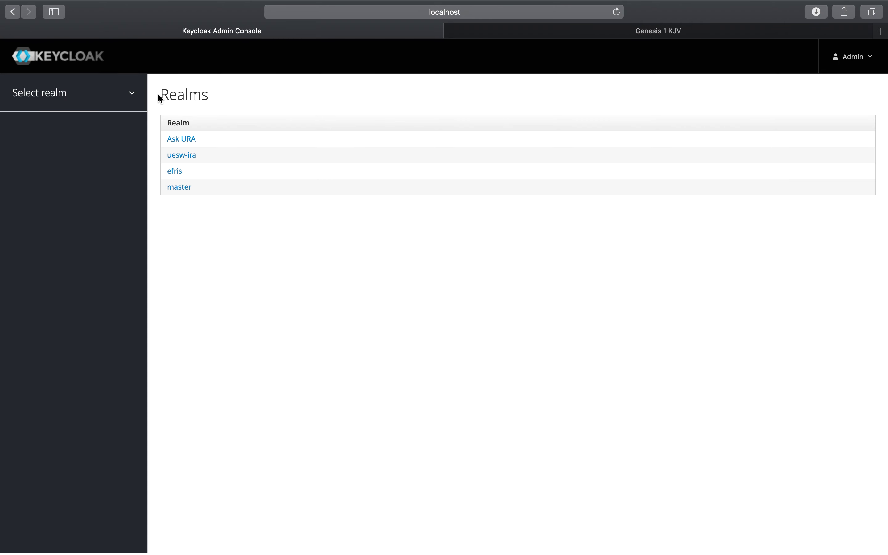
Open the uesw-ira realm and look through its settings, from the general and login options to keys, tokens and security defenses
click(191, 158)
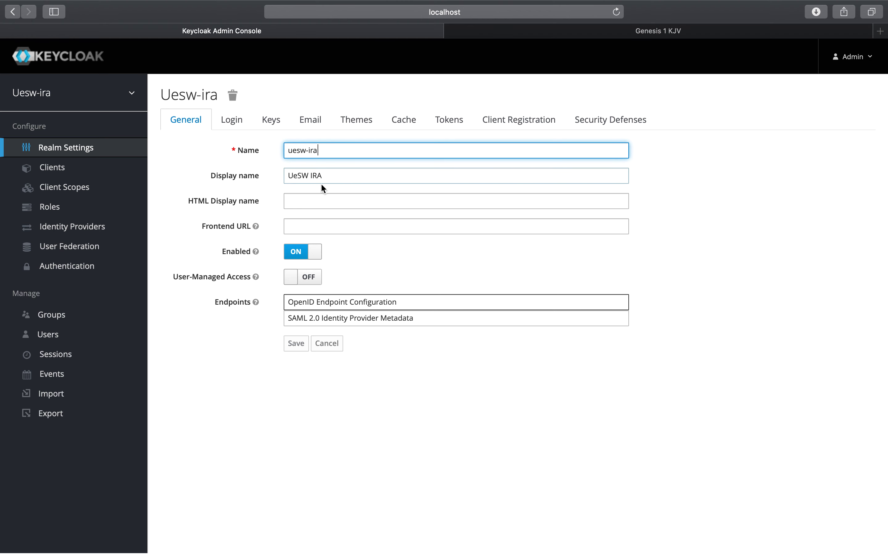
click(239, 121)
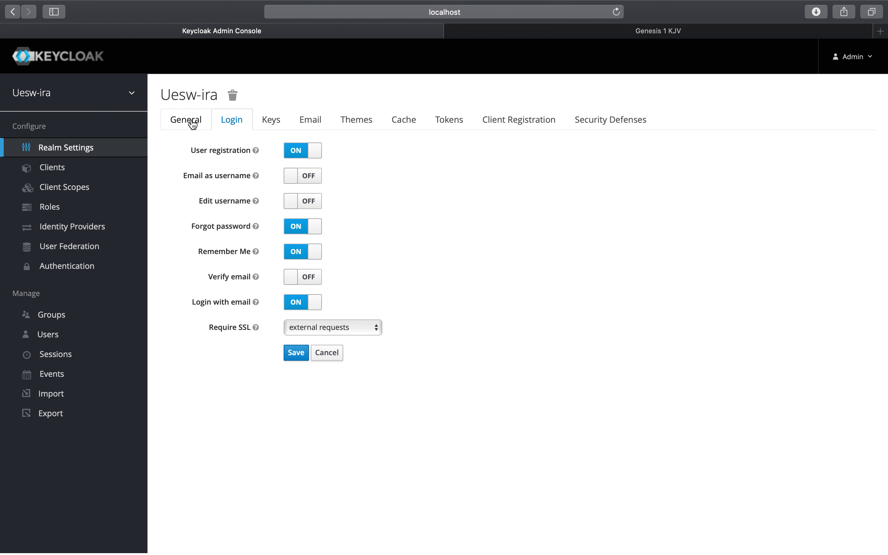
click(202, 121)
click(240, 124)
click(270, 121)
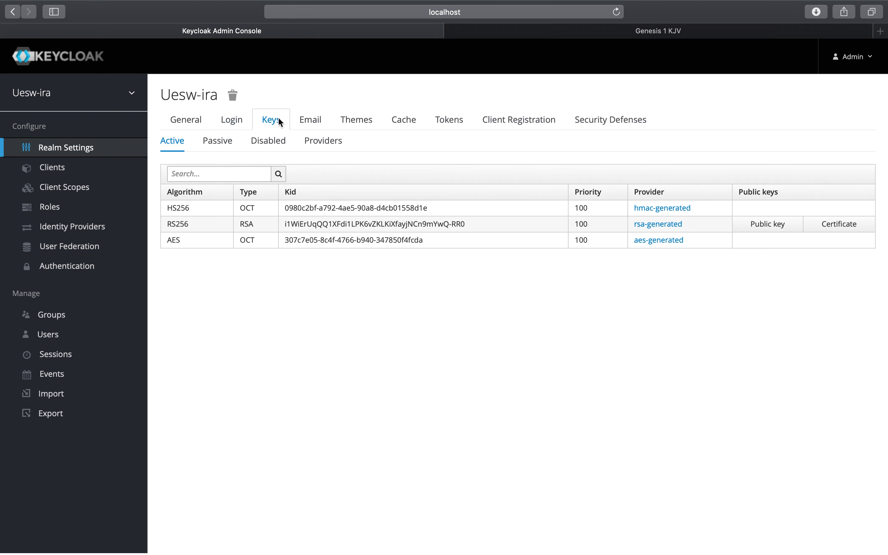
click(319, 123)
click(358, 123)
click(402, 121)
click(440, 124)
click(516, 120)
click(611, 120)
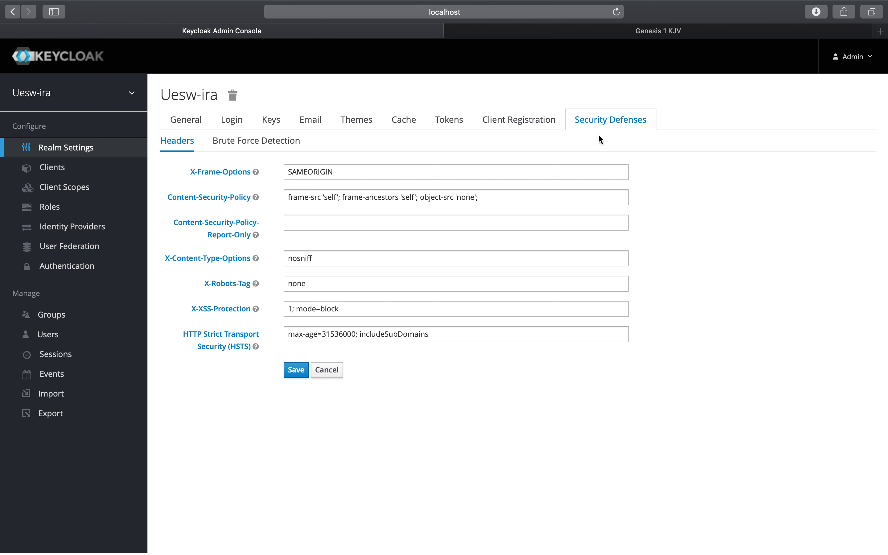
Examine the realm's brute force detection and security header settings, and return to its general settings
click(238, 142)
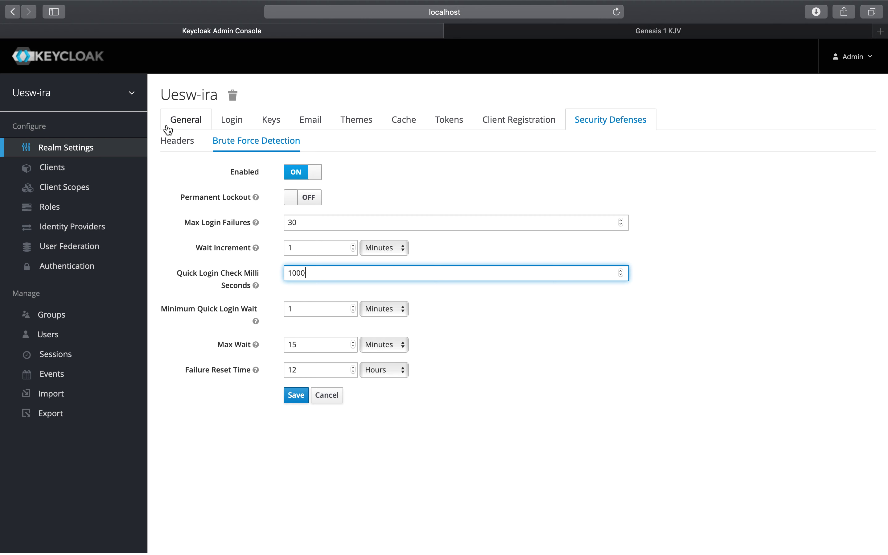
click(176, 140)
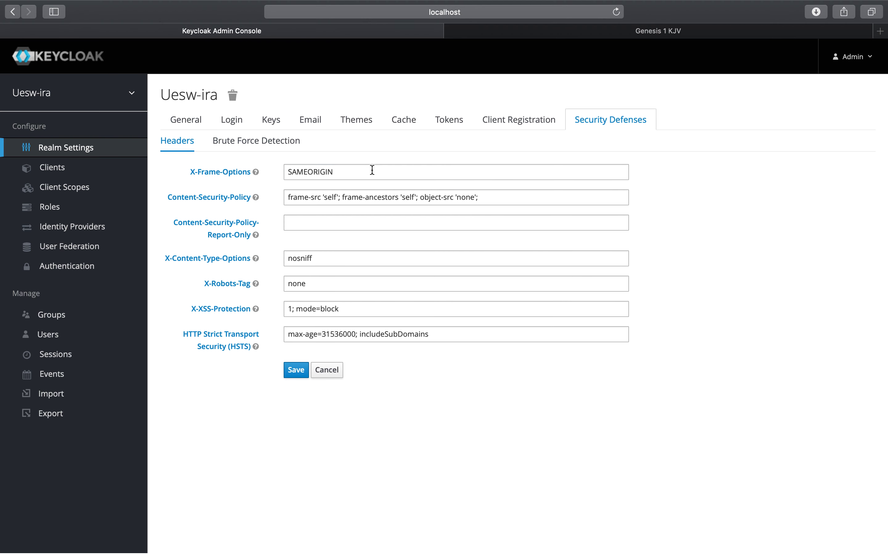
click(445, 197)
click(68, 148)
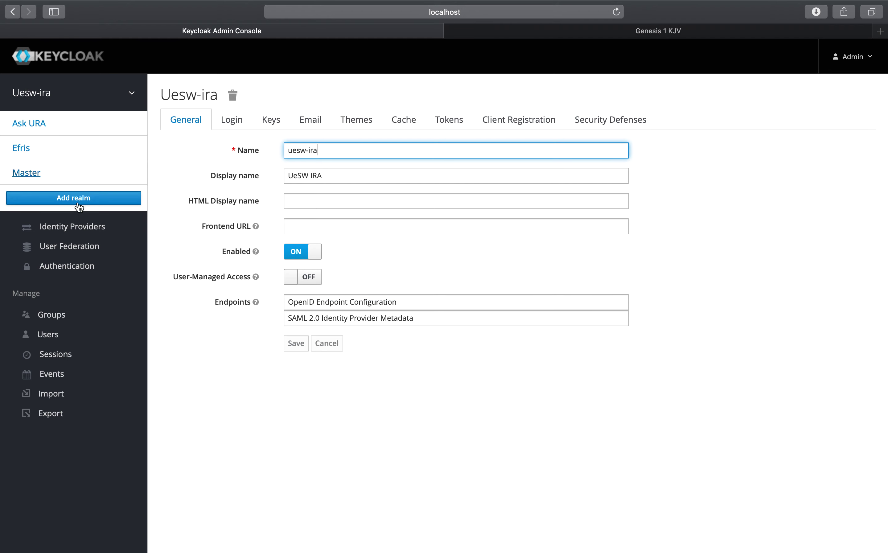
click(67, 170)
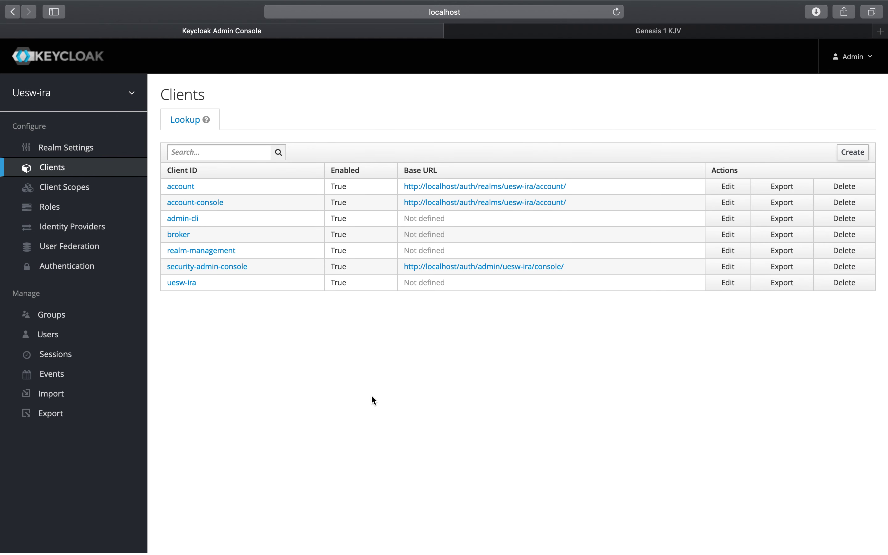
click(852, 152)
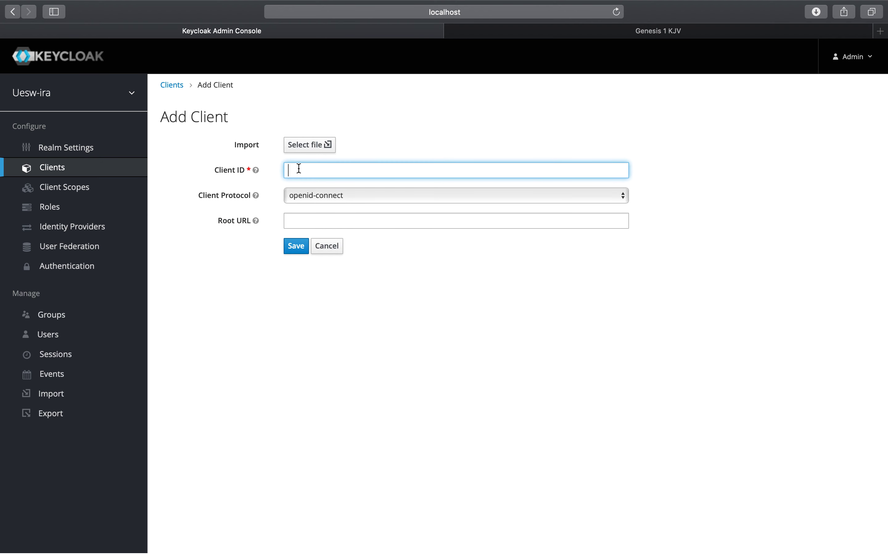
text(my-client)
click(309, 195)
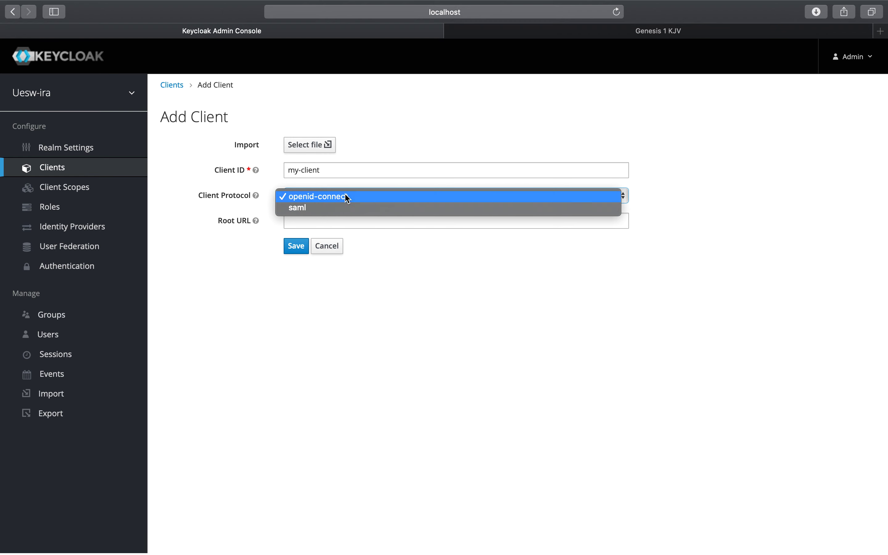
click(319, 197)
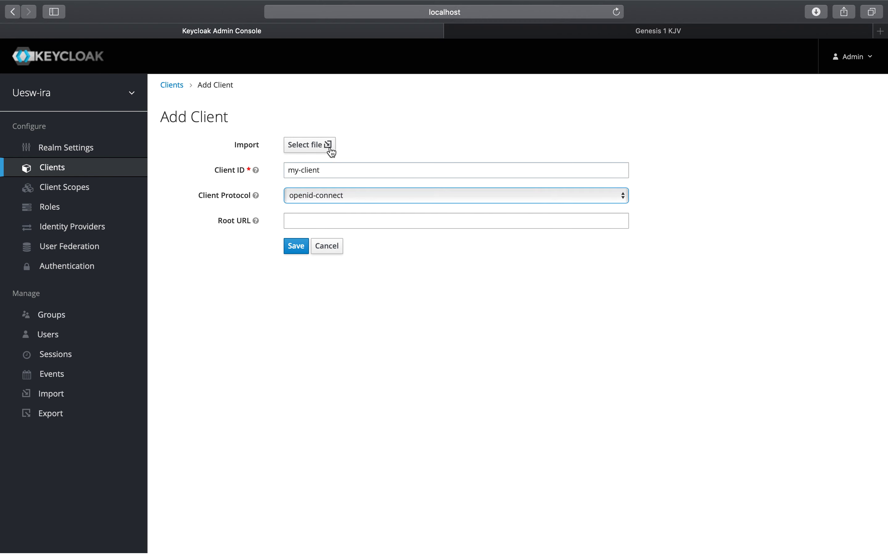
click(327, 246)
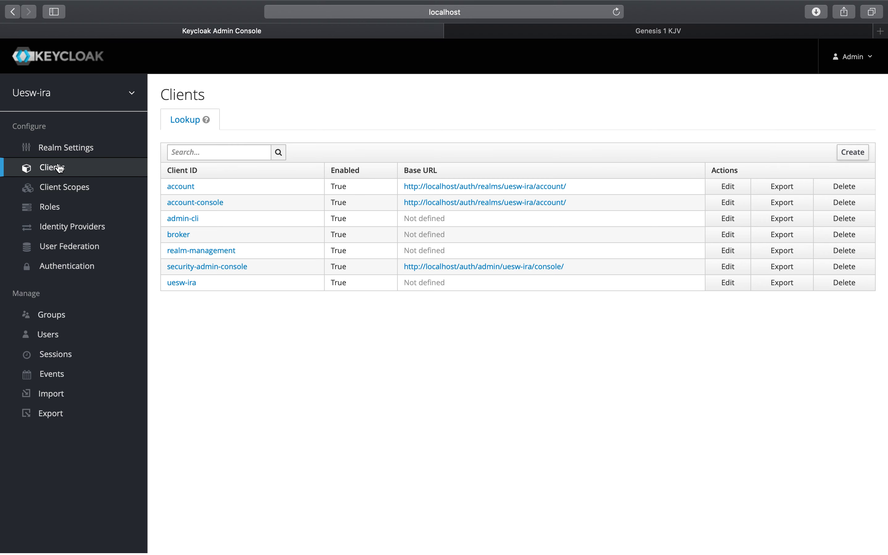
Review the settings of the existing uesw-ira client and return to the realm's client list
click(185, 283)
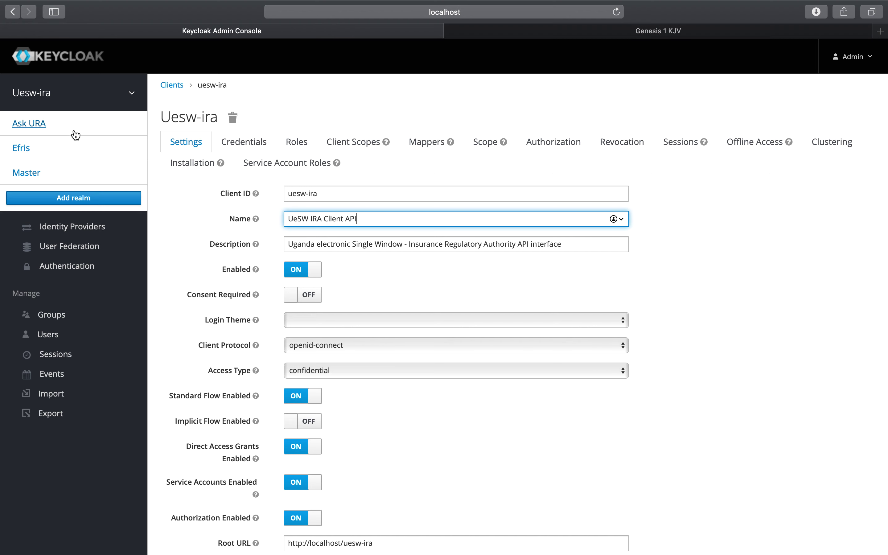
click(53, 168)
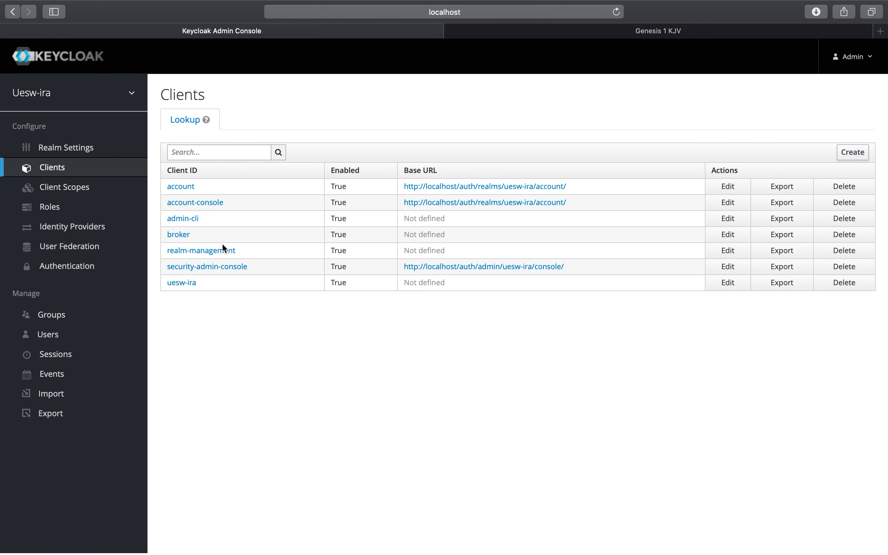
Create a new openid-connect client with the client ID my-client
click(852, 152)
text(my-client)
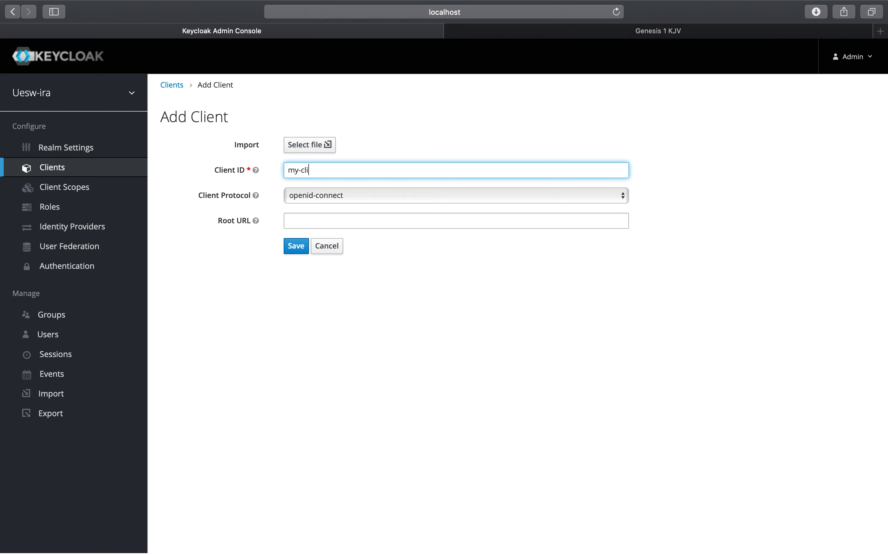
click(298, 250)
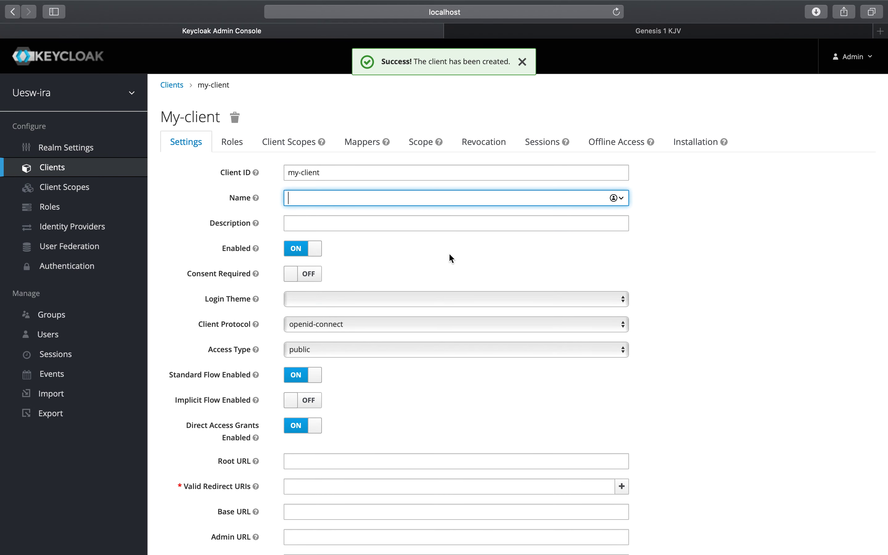
Compare the confidential and public access types for my-client, leaving confidential selected
scroll(451, 258, down, 3)
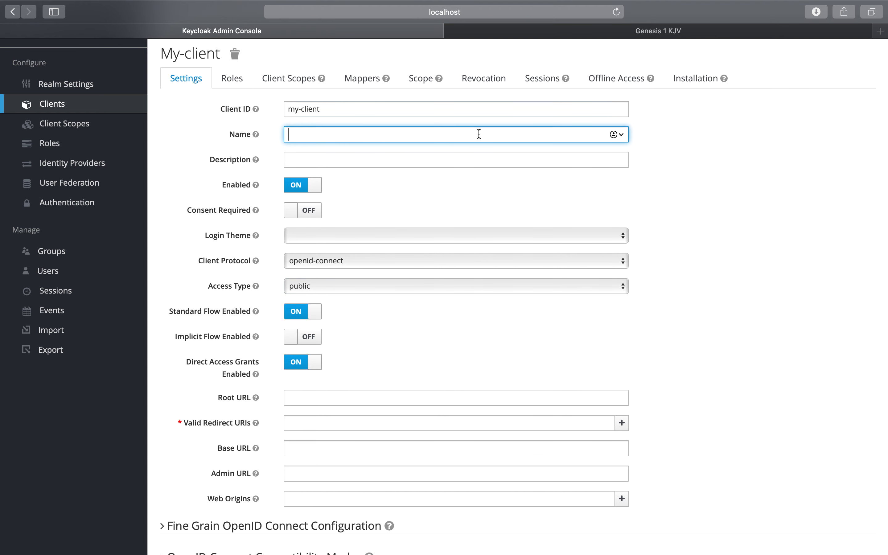
scroll(402, 311, down, 3)
click(355, 238)
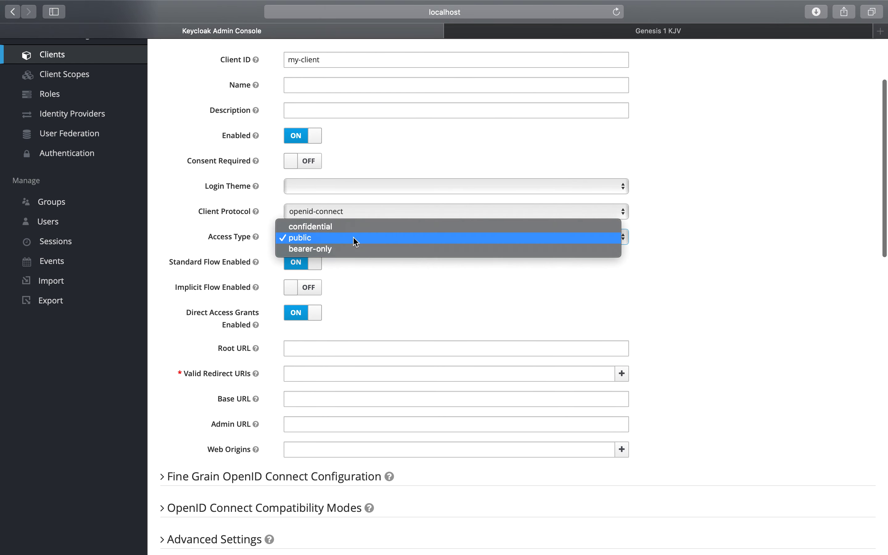
click(341, 227)
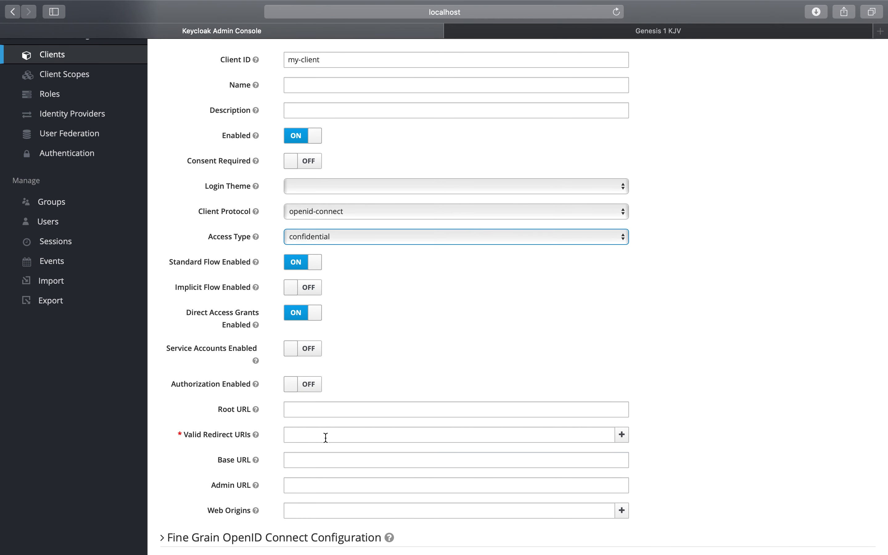
click(360, 242)
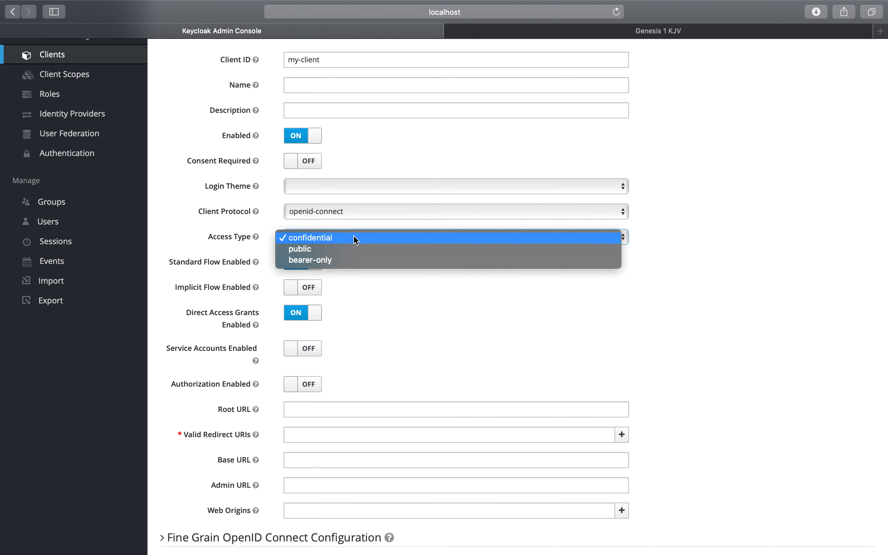
click(337, 249)
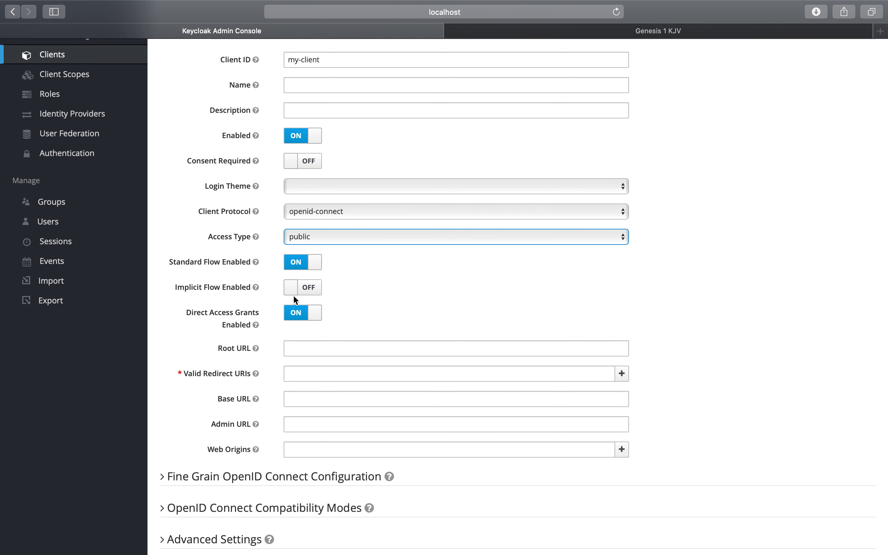
scroll(402, 293, up, 3)
click(320, 296)
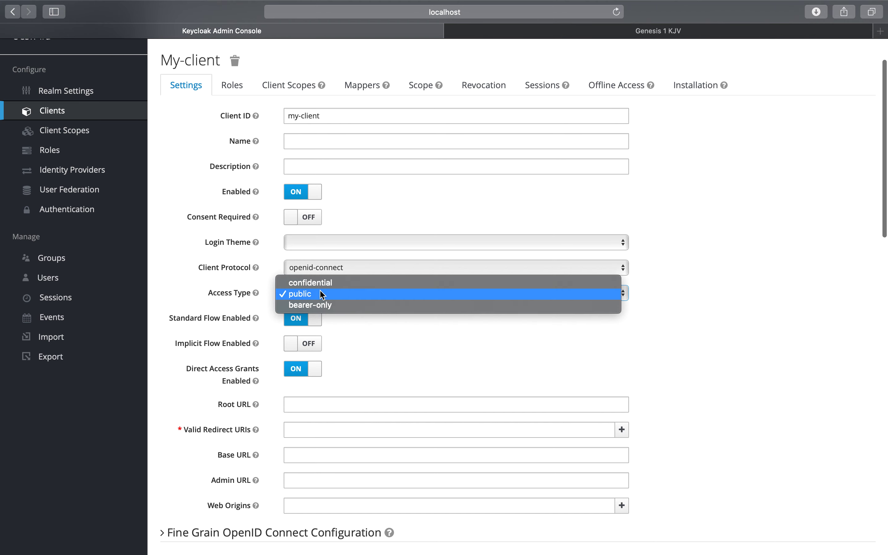
click(323, 282)
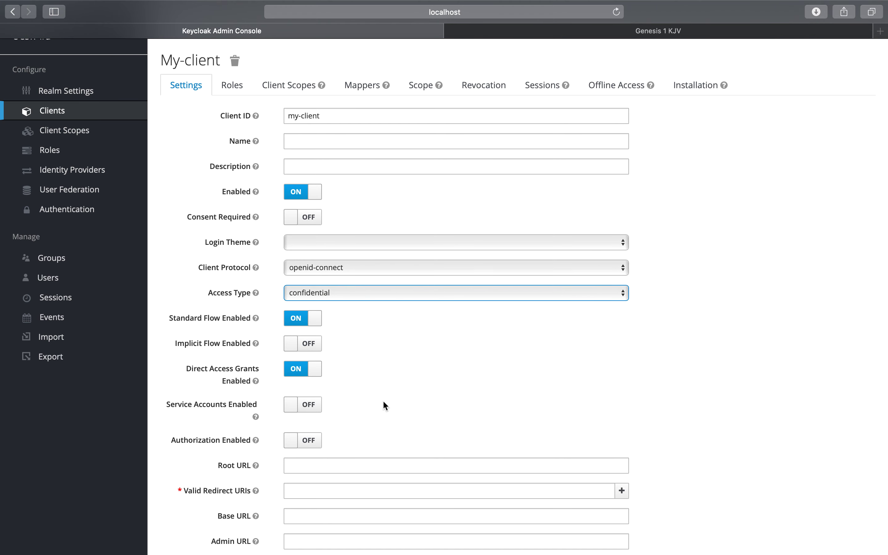
Enable service accounts and authorization in the my-client settings
scroll(383, 402, down, 2)
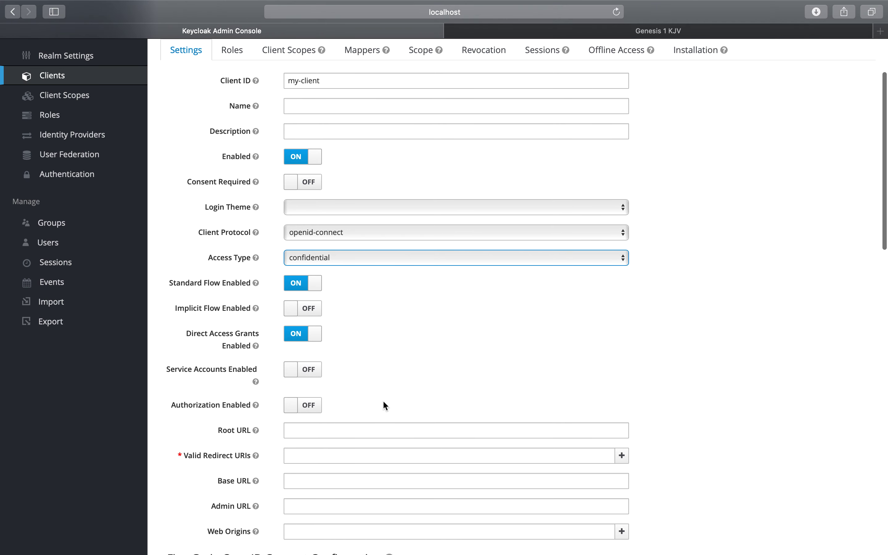
click(313, 377)
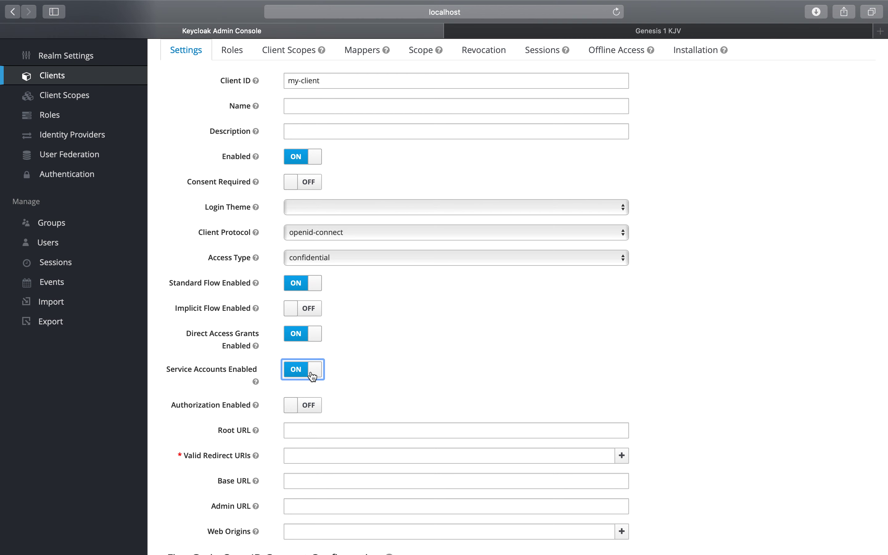
scroll(366, 367, up, 2)
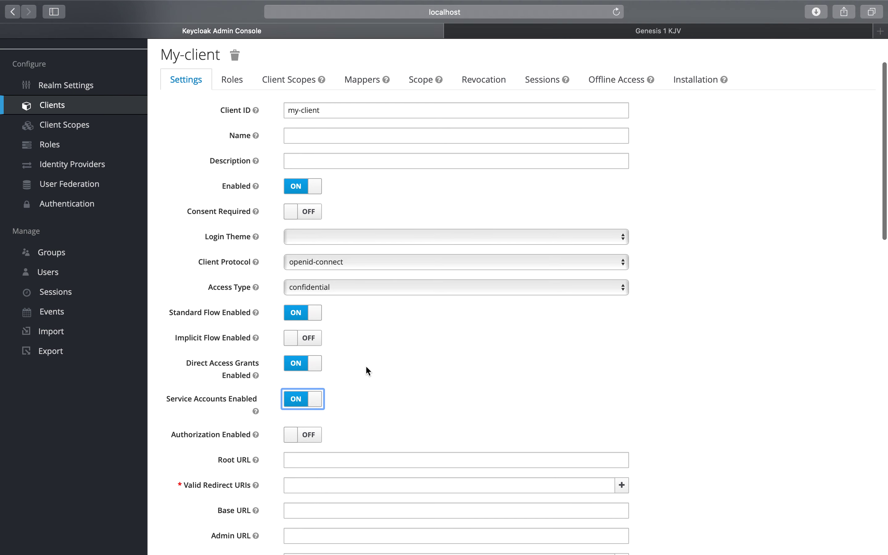
click(310, 436)
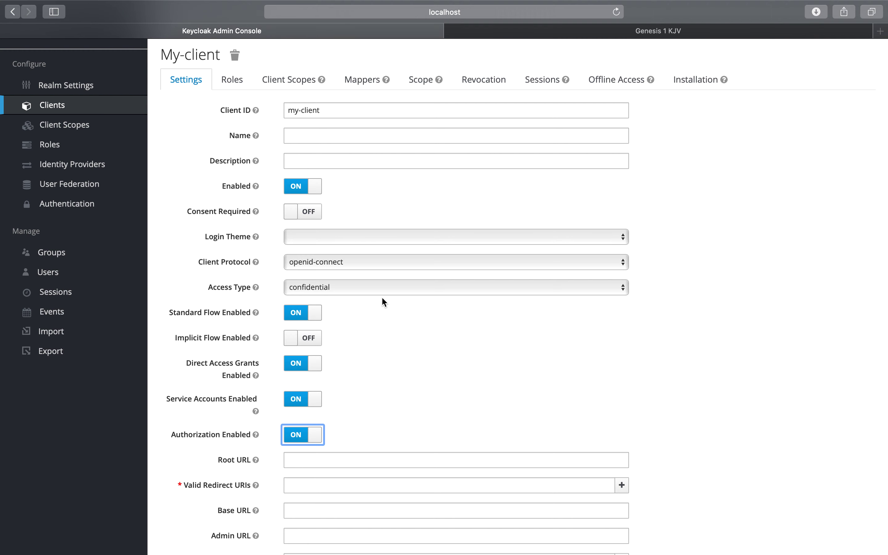
scroll(428, 506, down, 5)
scroll(435, 415, up, 3)
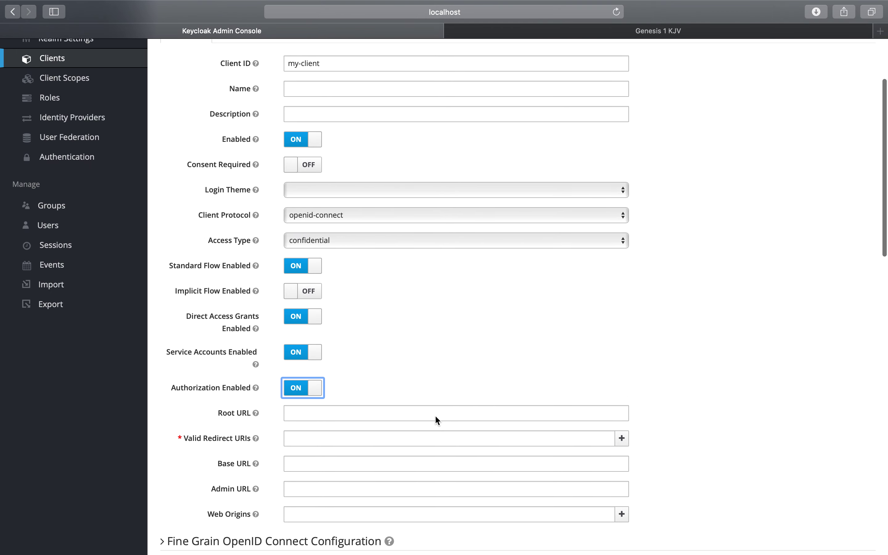
scroll(415, 254, up, 3)
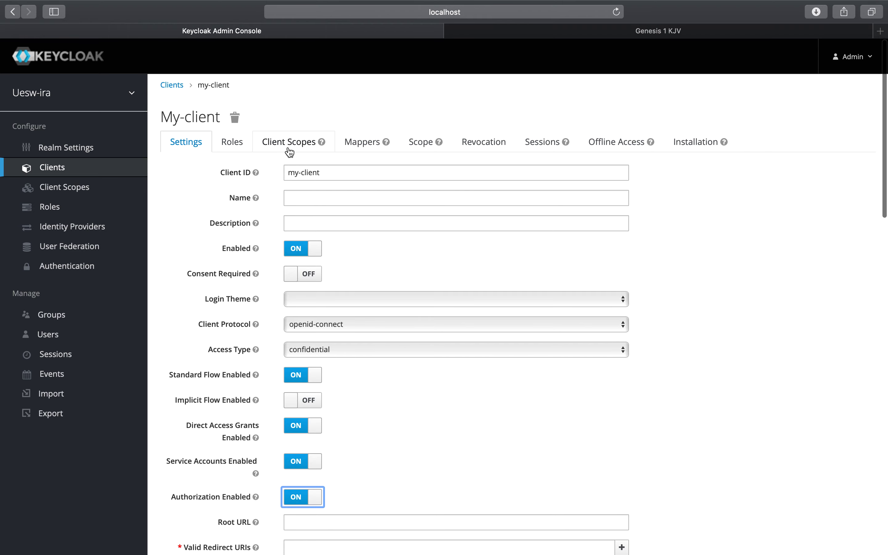
Discard the unsaved changes to my-client and return to the realm's client list
scroll(403, 368, down, 7)
scroll(401, 367, down, 4)
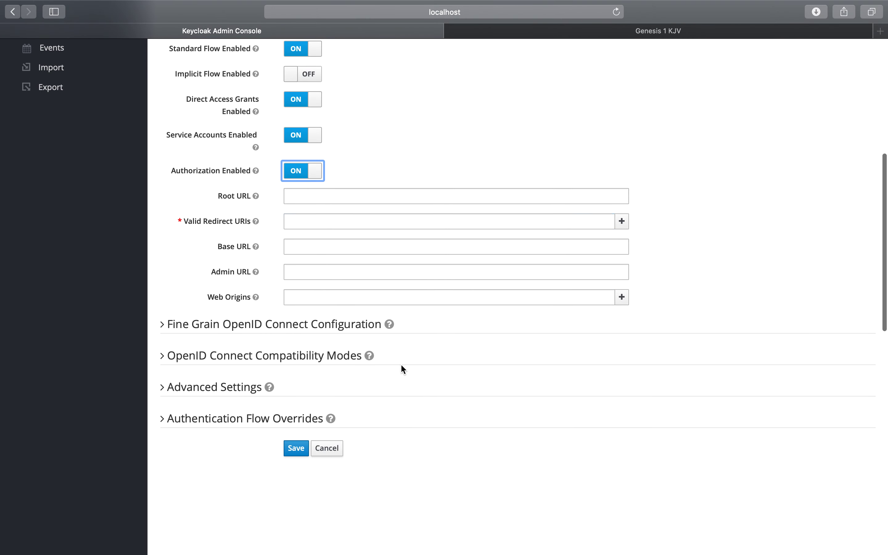
click(323, 449)
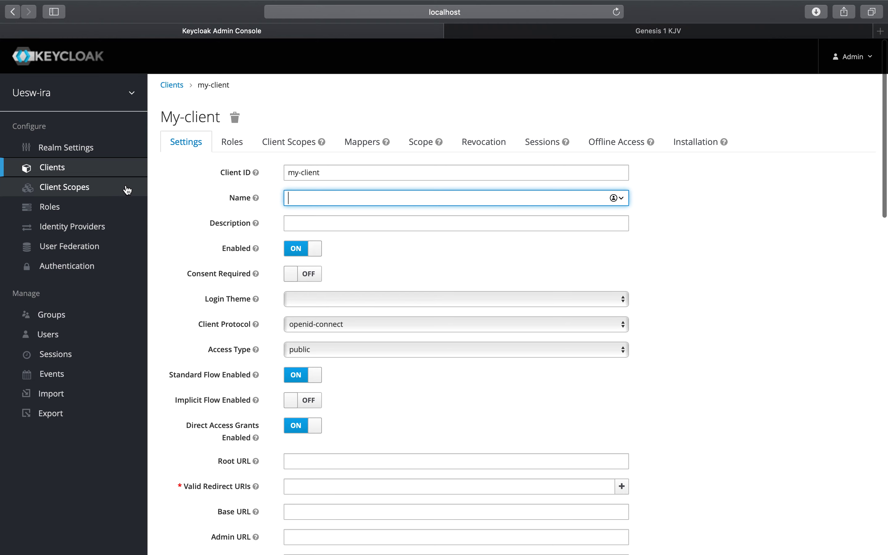
click(71, 169)
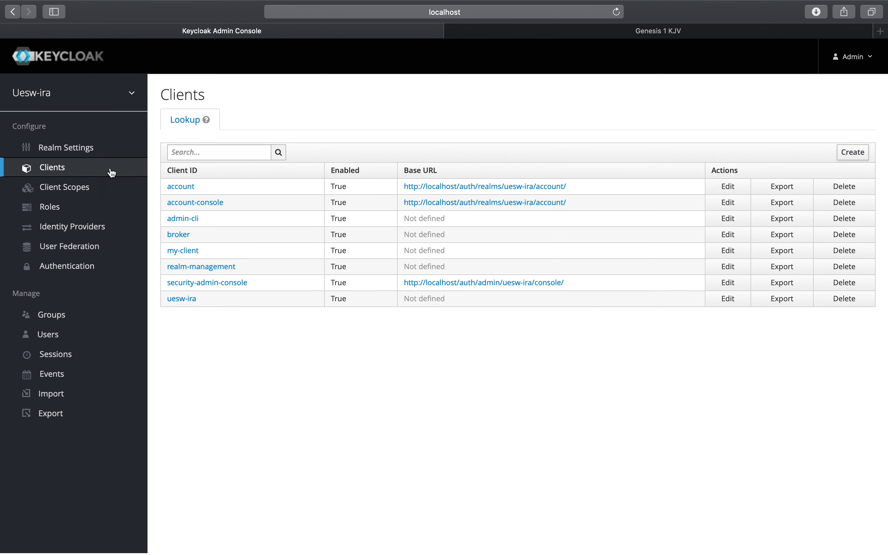
Open the uesw-ira client and view its installation, service account roles and authorization settings
click(184, 303)
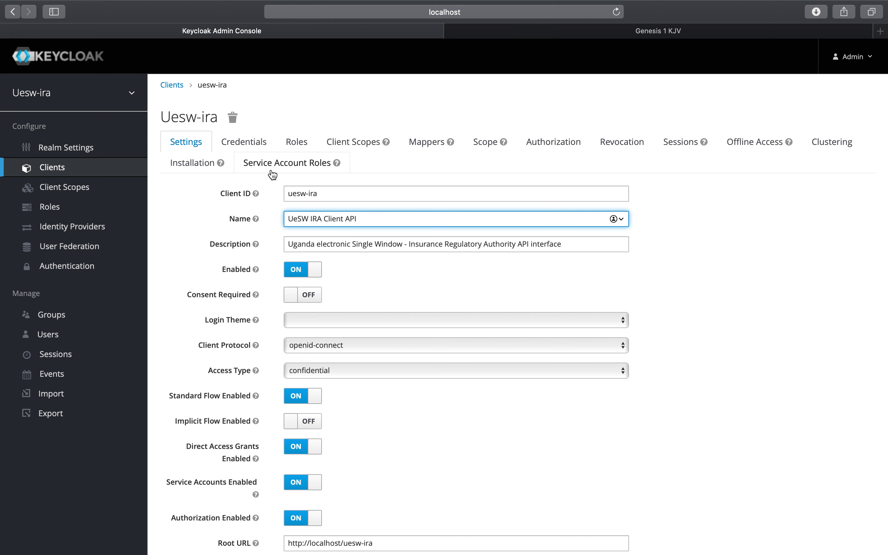
click(198, 165)
click(305, 161)
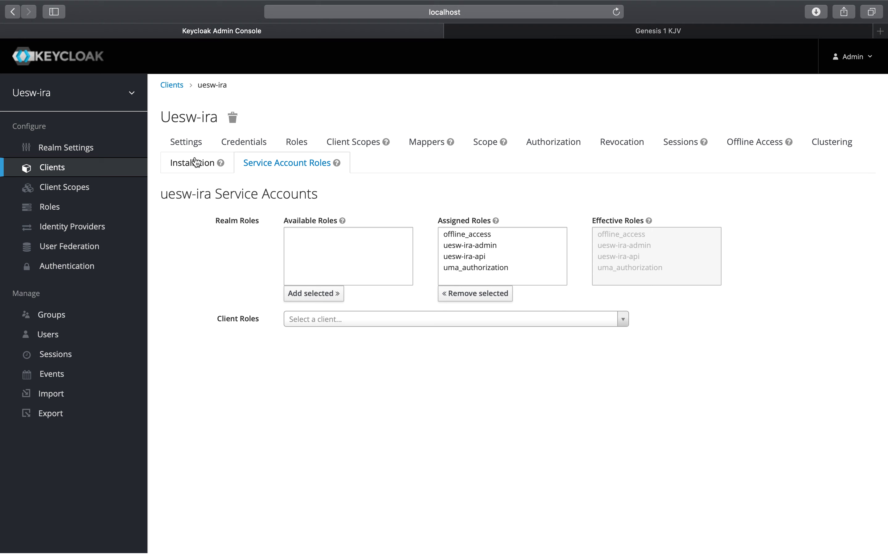
click(547, 138)
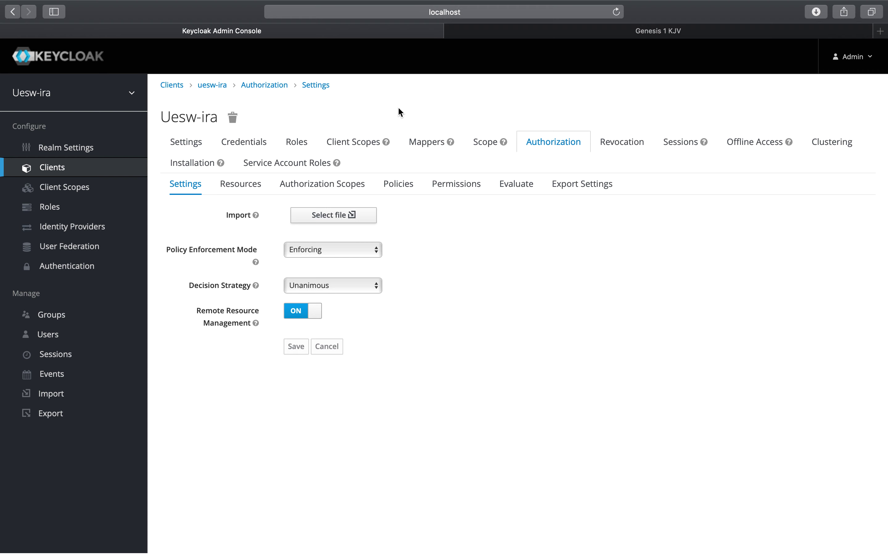
Review the uesw-ira client's general settings, switching Consent Required on and back off to see its dependent option
click(198, 146)
scroll(404, 220, down, 2)
click(357, 176)
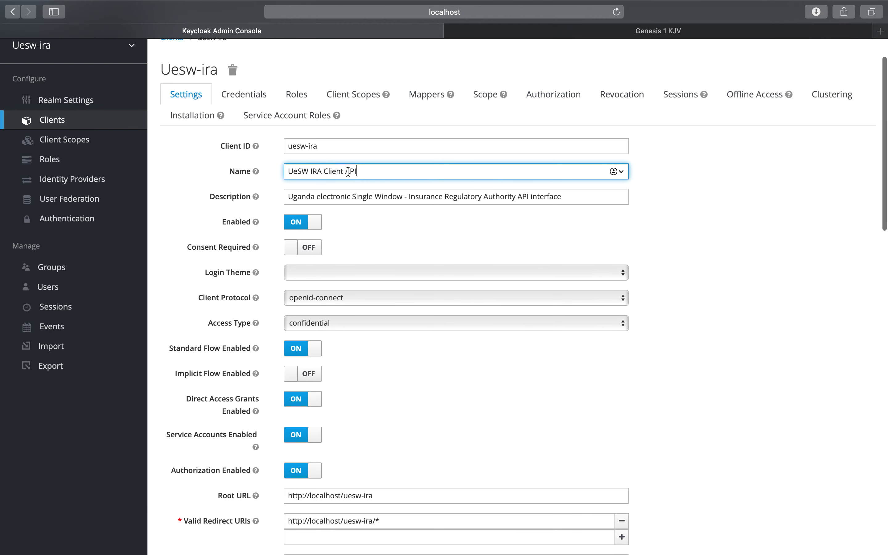
scroll(360, 147, down, 1)
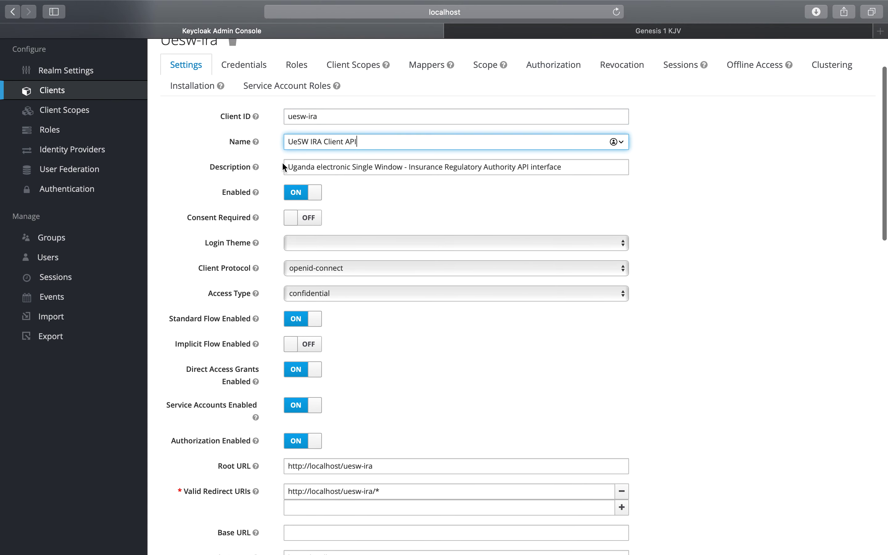
scroll(381, 169, down, 1)
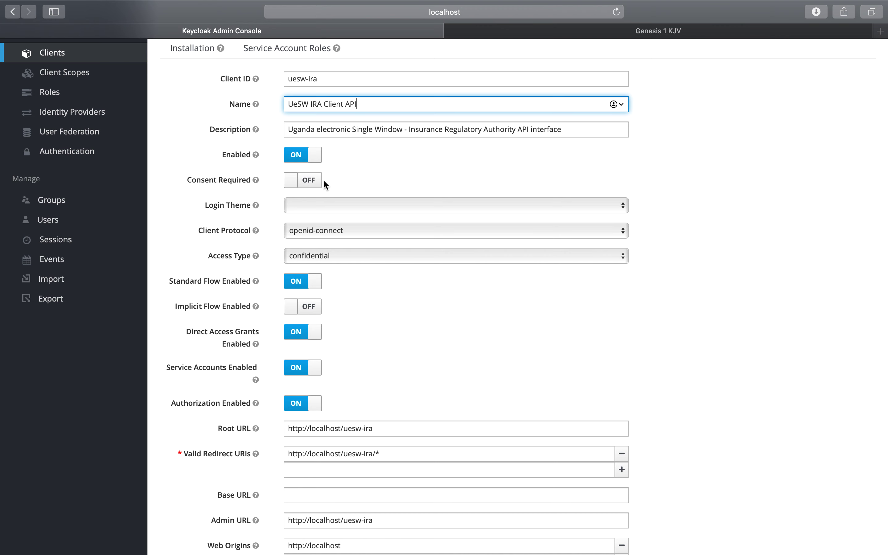
click(309, 179)
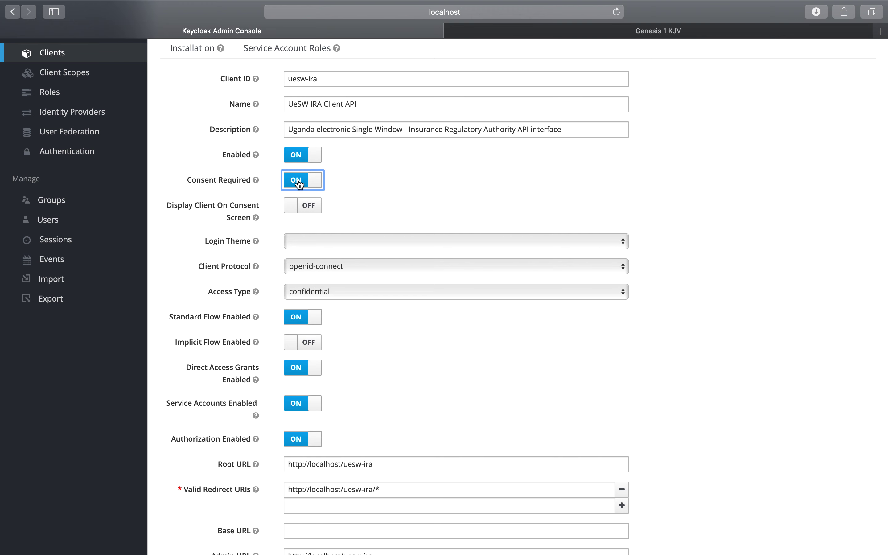
click(299, 181)
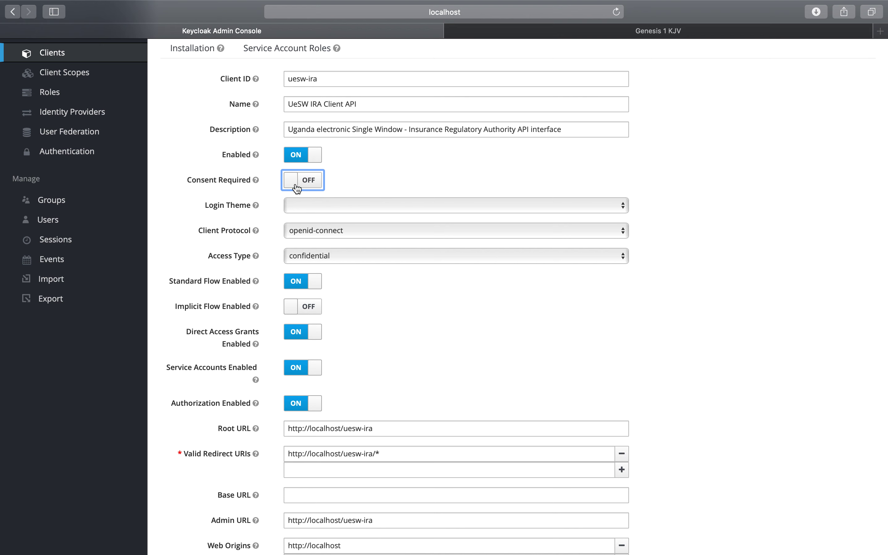
Examine the uesw-ira client's protocol, access type, flow, service account, authorization and URL settings
scroll(365, 187, up, 3)
scroll(365, 186, down, 3)
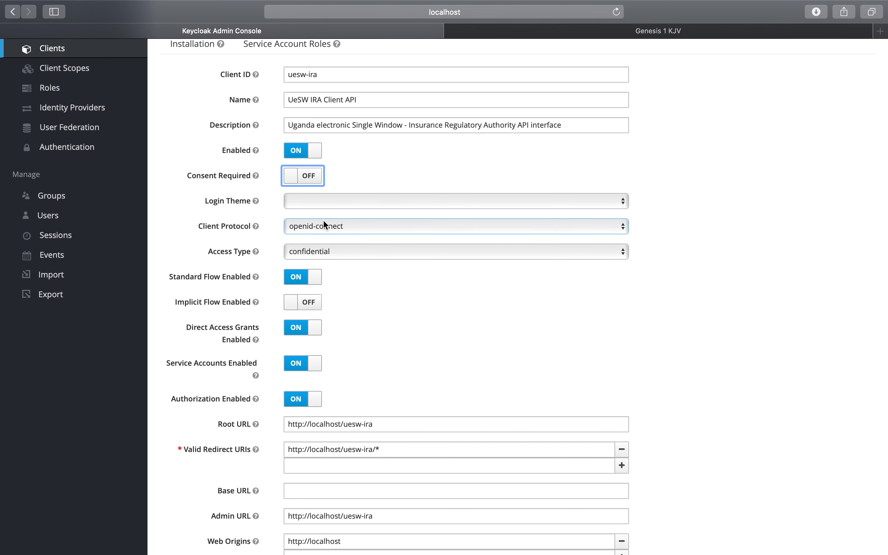
scroll(358, 265, down, 2)
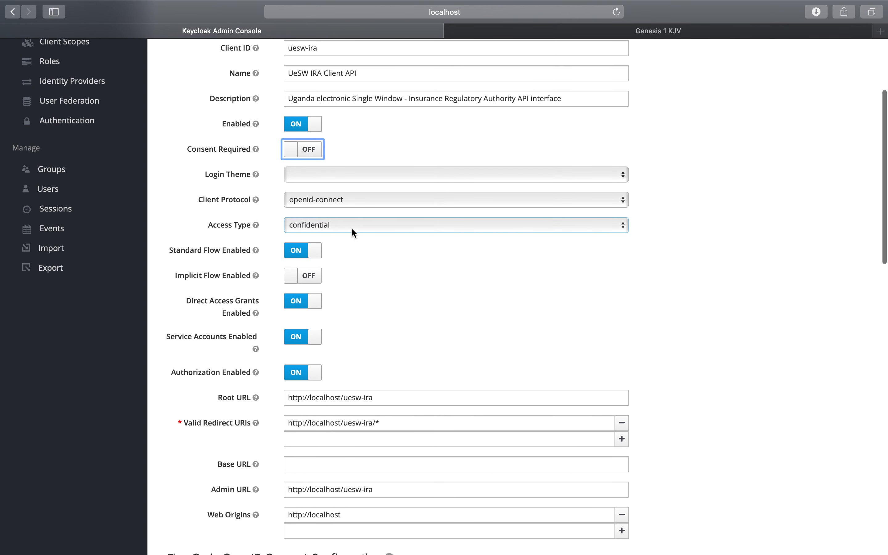
scroll(382, 281, down, 3)
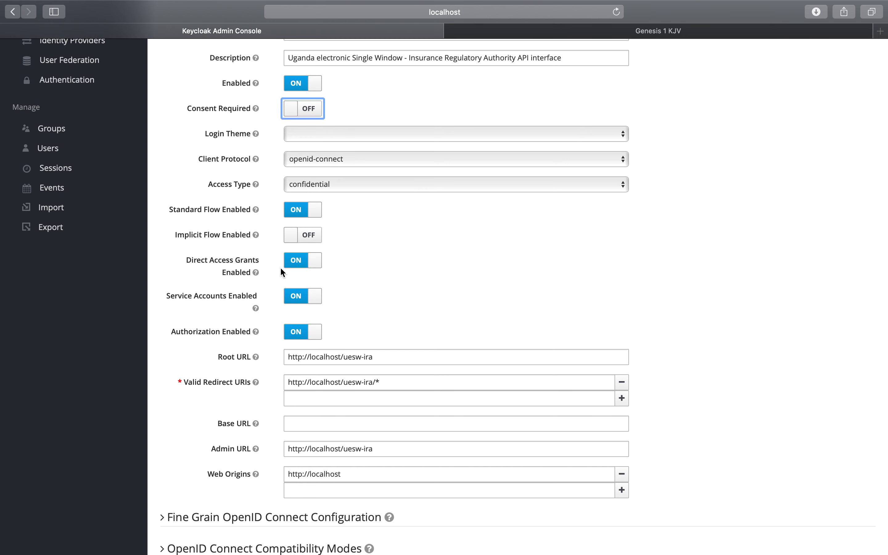
scroll(324, 263, down, 2)
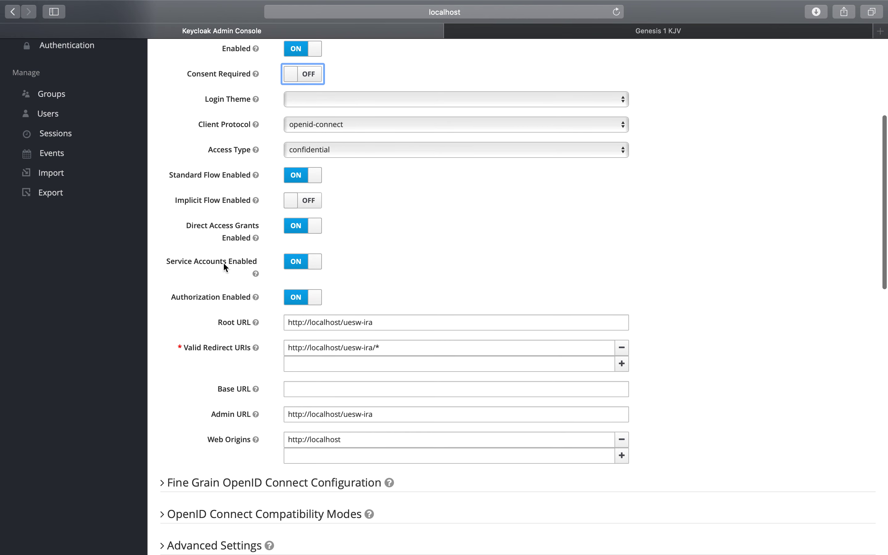
click(313, 265)
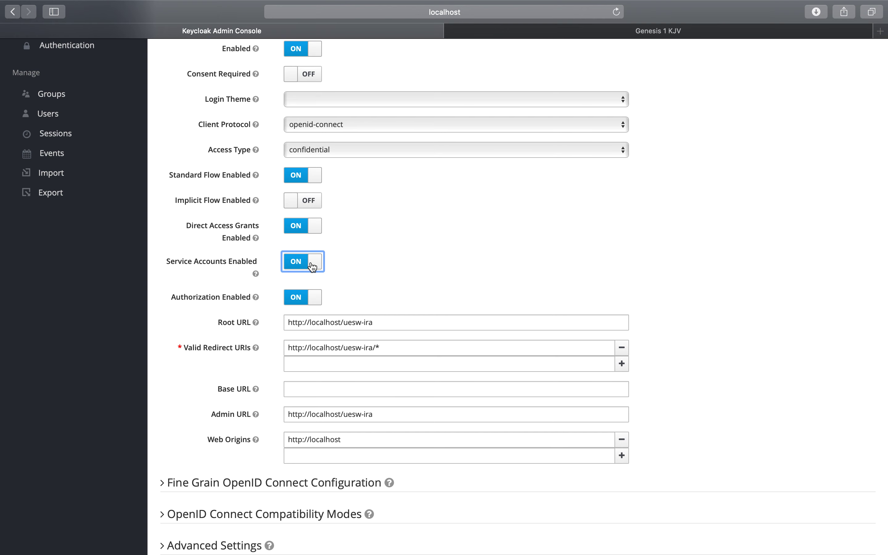
scroll(396, 257, down, 4)
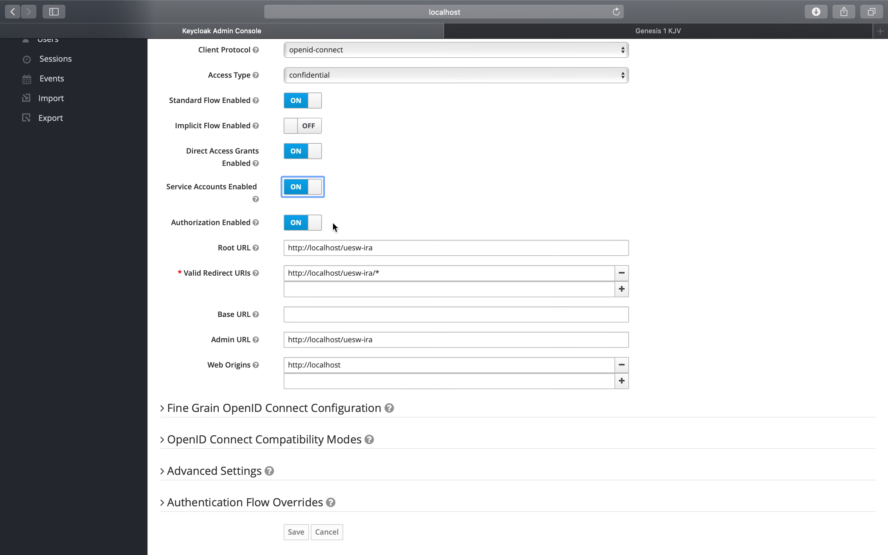
scroll(446, 218, down, 4)
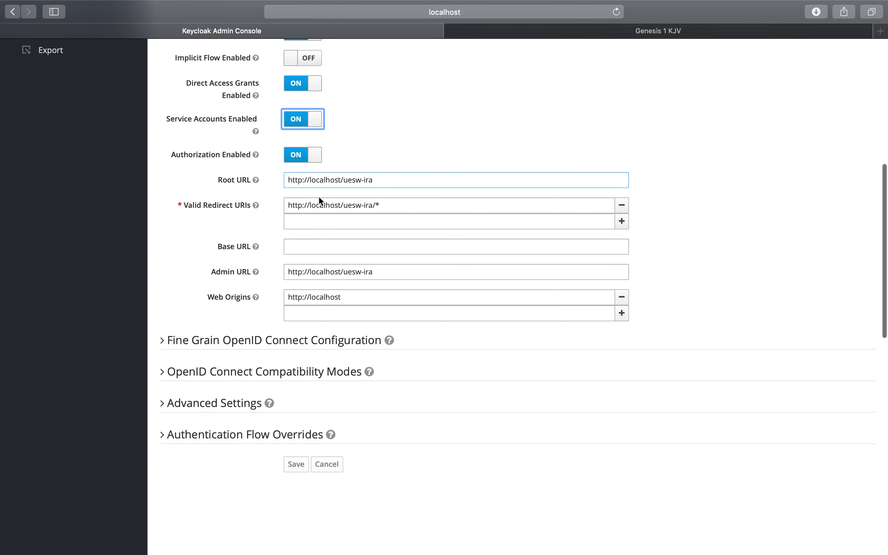
Try shortening the uesw-ira client's valid redirect URI to /* relative to the root URL, and undo the edits
drag(385, 182, 279, 179)
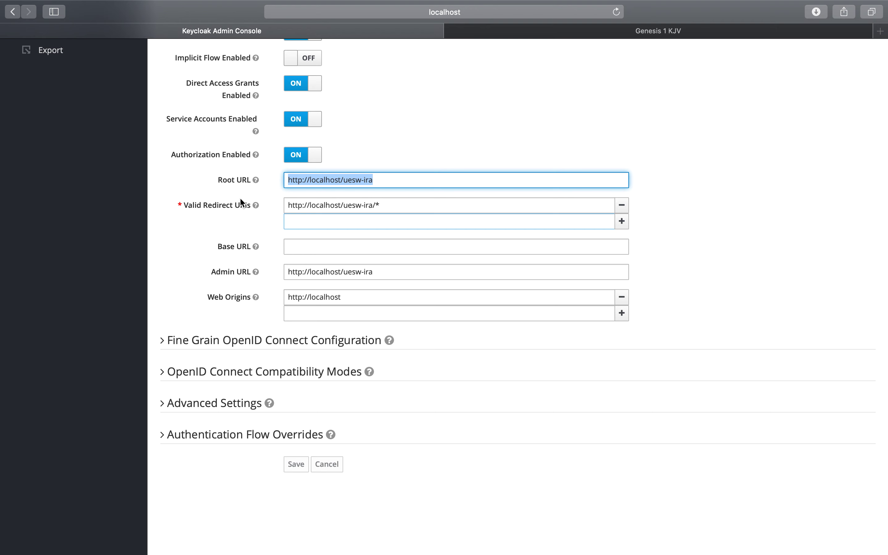
drag(341, 207, 276, 203)
key(BackSpace)
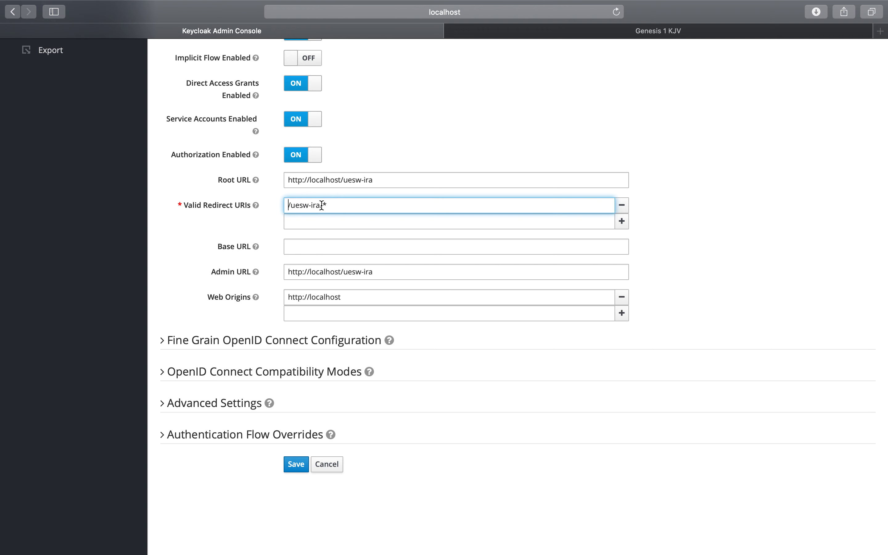
drag(320, 205, 239, 205)
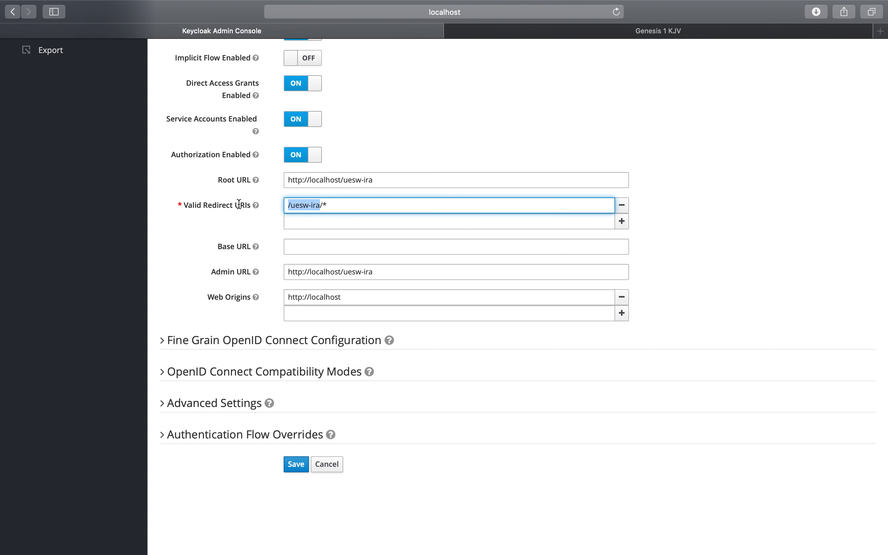
key(BackSpace)
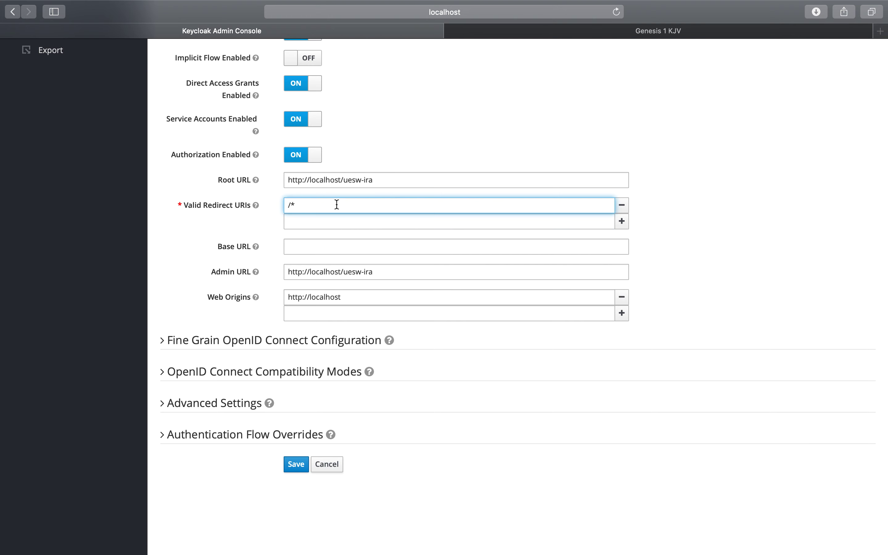
drag(288, 181, 389, 179)
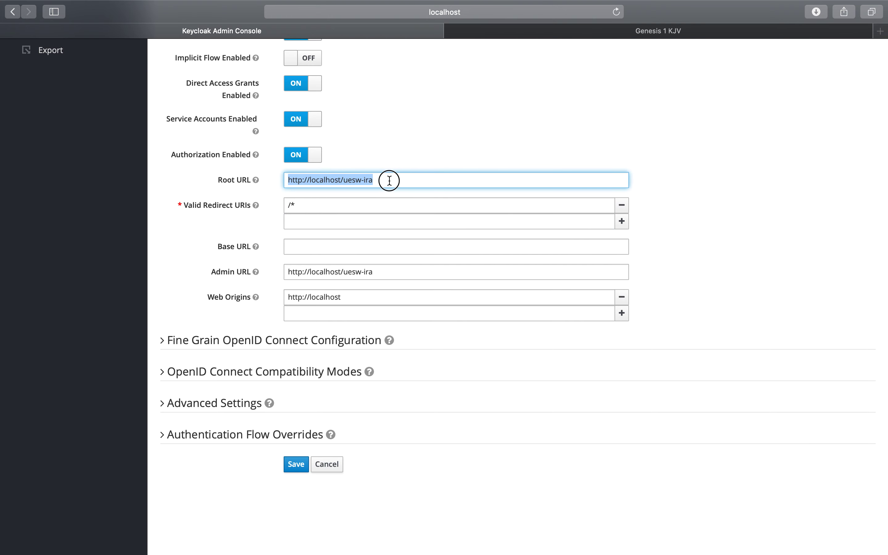
drag(315, 205, 276, 204)
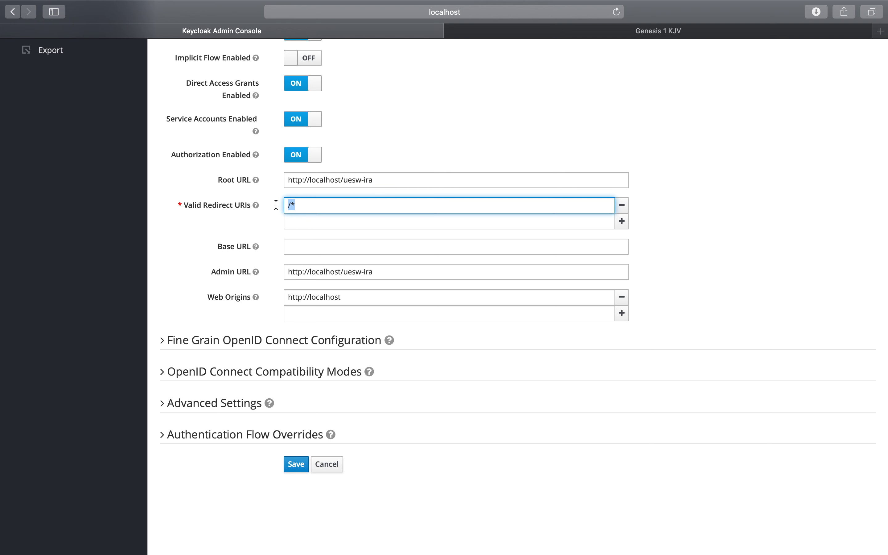
click(316, 204)
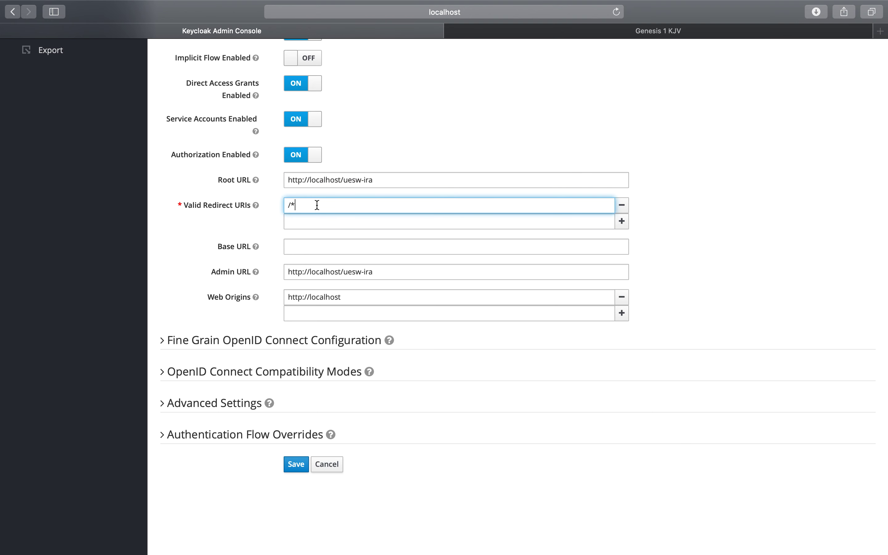
key(super+z)
key(super+z)
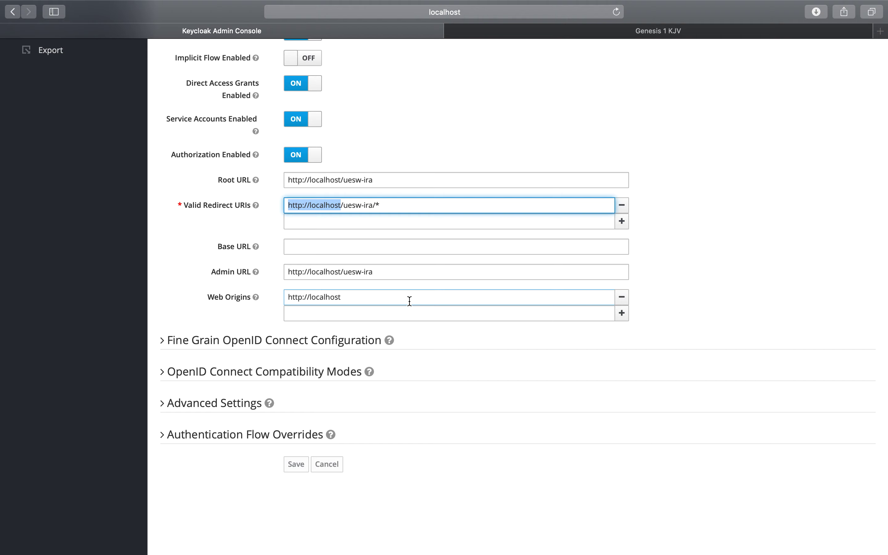
View the uesw-ira client's credentials and select its client secret
scroll(410, 301, up, 3)
scroll(409, 301, down, 3)
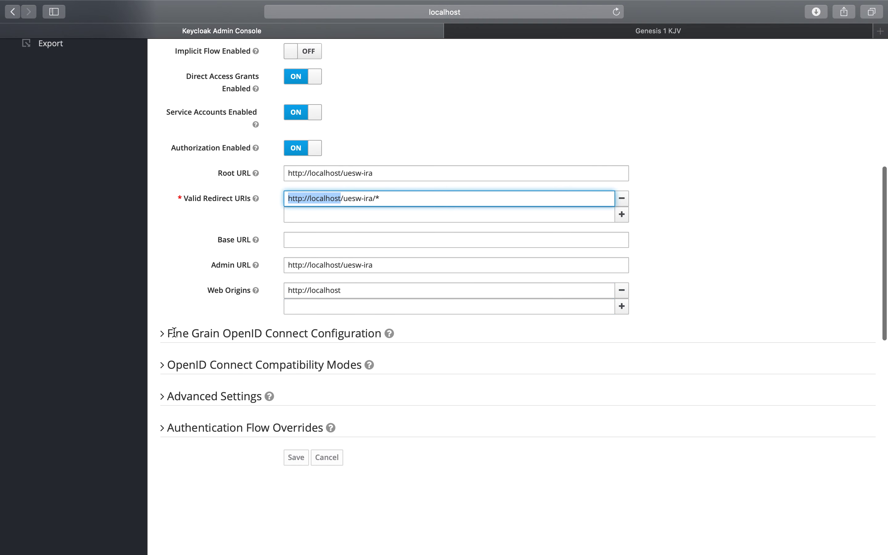
scroll(637, 184, up, 10)
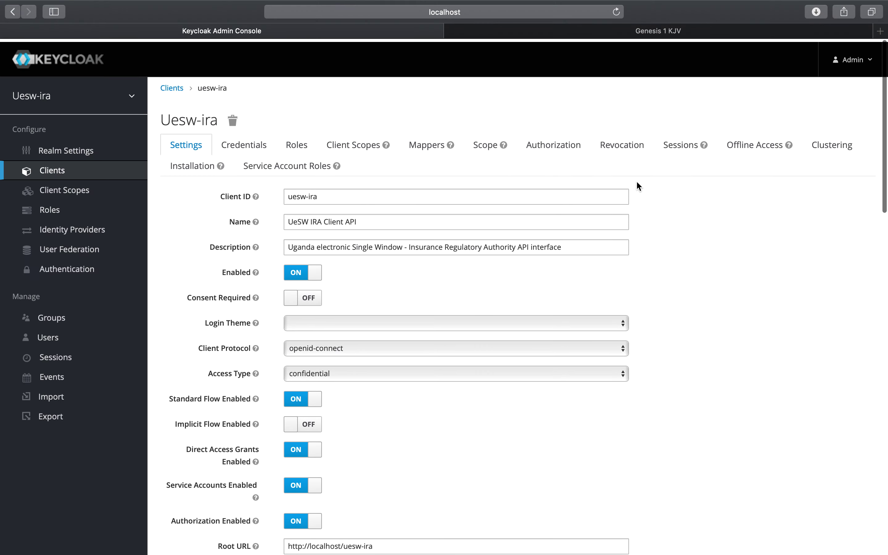
scroll(637, 182, down, 3)
scroll(637, 183, up, 4)
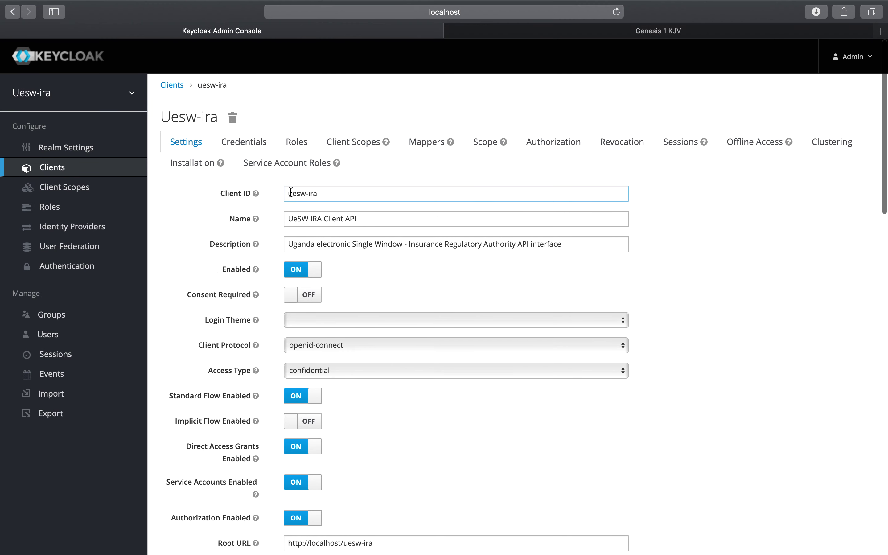
click(239, 143)
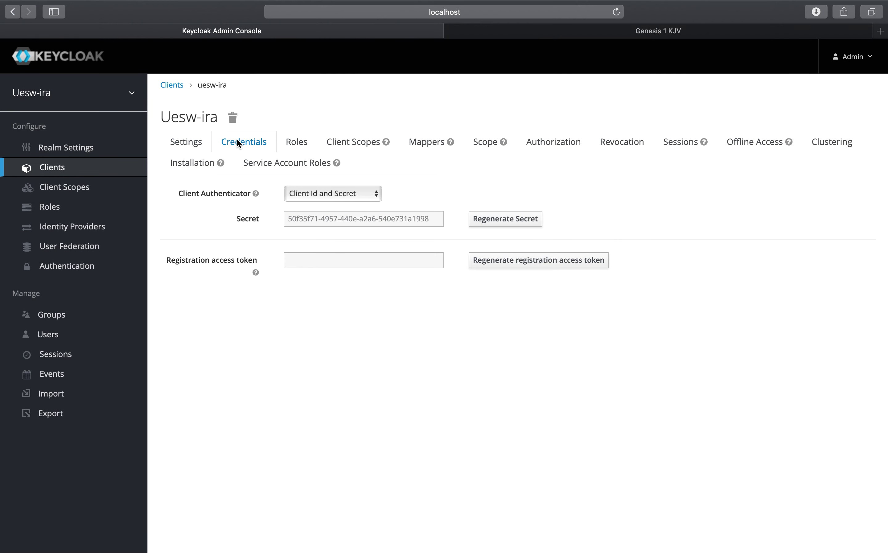
triple_click(290, 218)
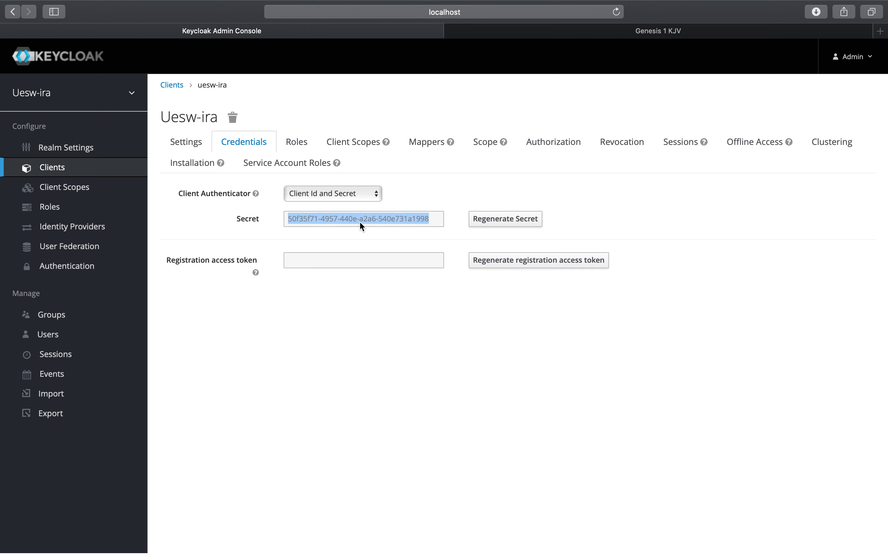
click(378, 218)
Switch to IntelliJ IDEA and open the uesw-interface project
key(ctrl+Right)
key(ctrl+Right)
key(ctrl+Right)
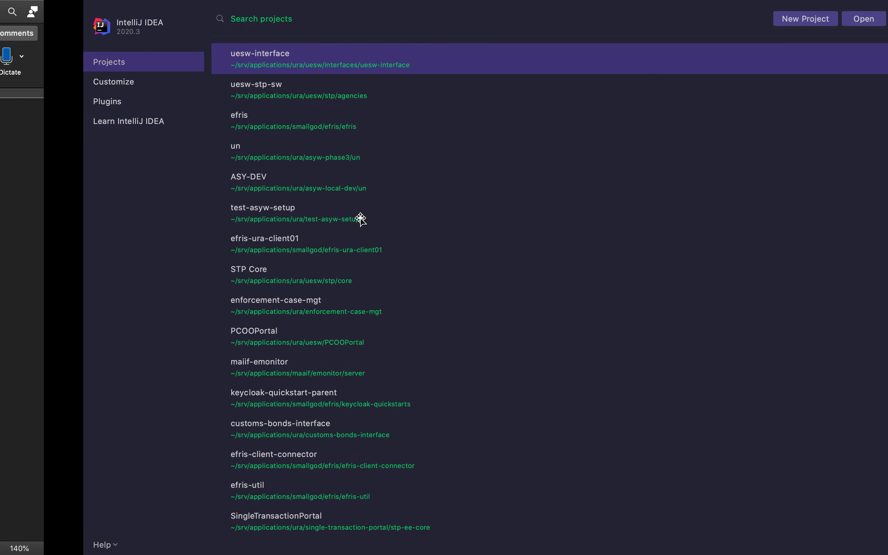
click(176, 60)
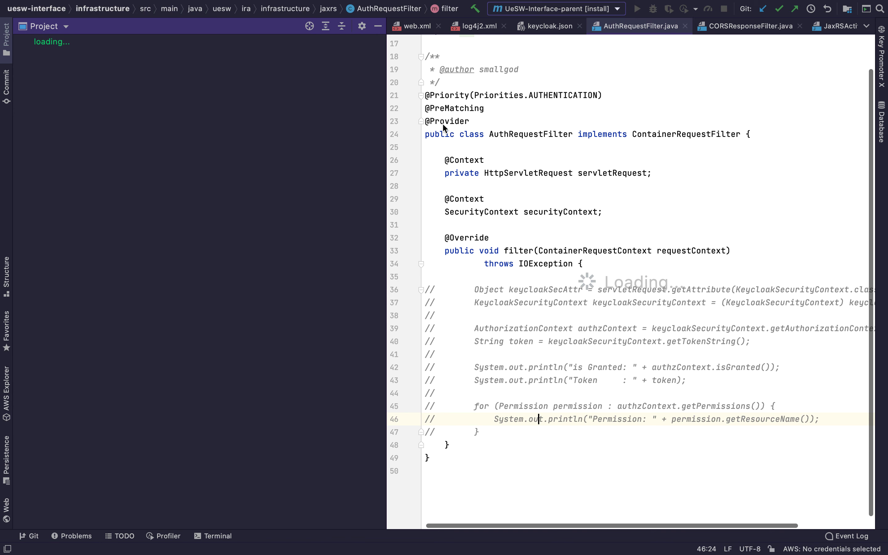
Open keycloak.json from the infrastructure module's resources, dismiss the tip dialog, and select the client secret value under credentials
click(547, 29)
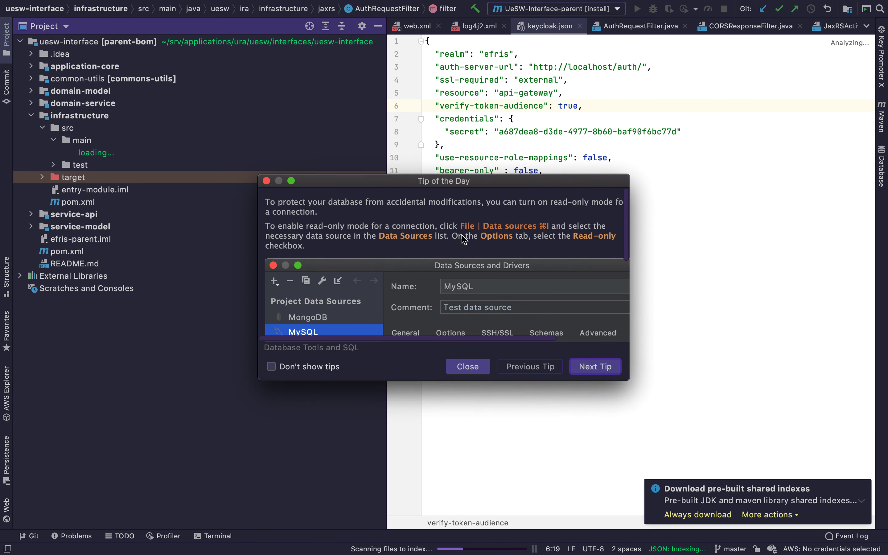
click(475, 370)
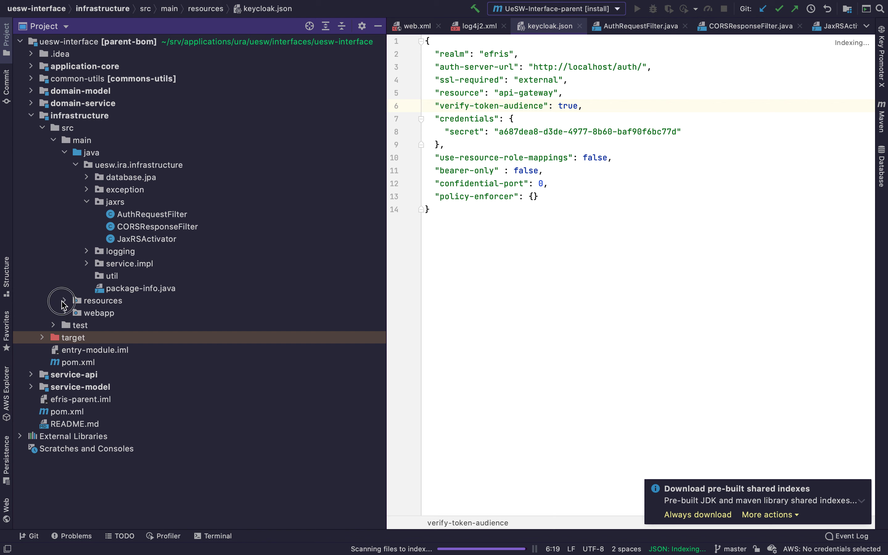
click(65, 301)
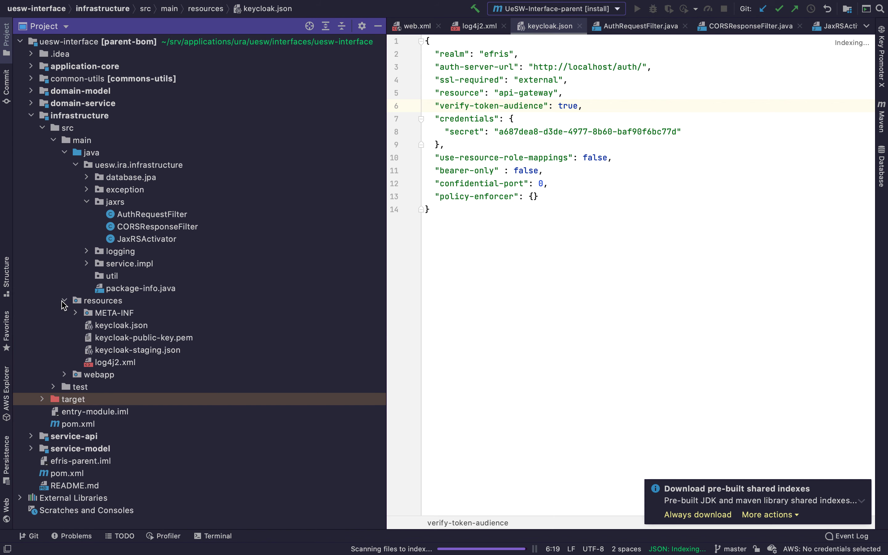
double_click(139, 327)
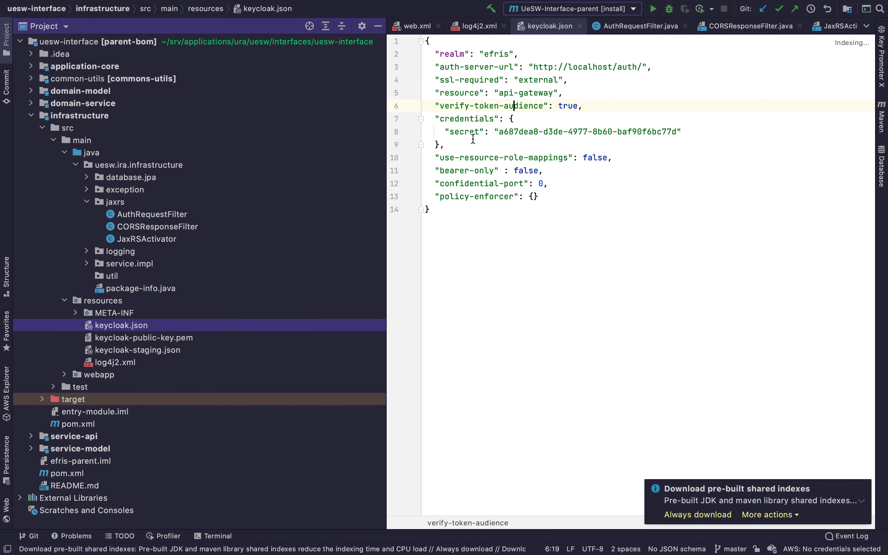
drag(498, 131, 676, 132)
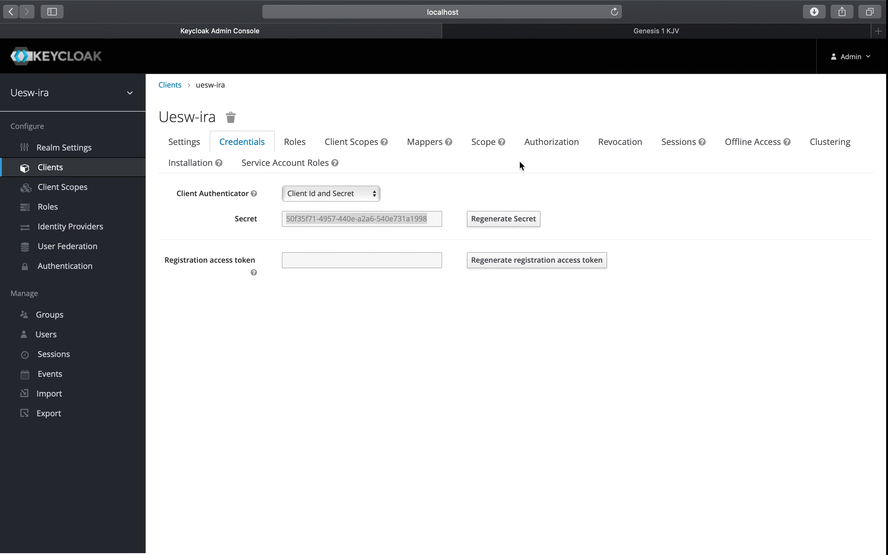
Select the uesw-ira client's secret, switch to IntelliJ IDEA, and select the auth-server-url value in keycloak.json
click(348, 215)
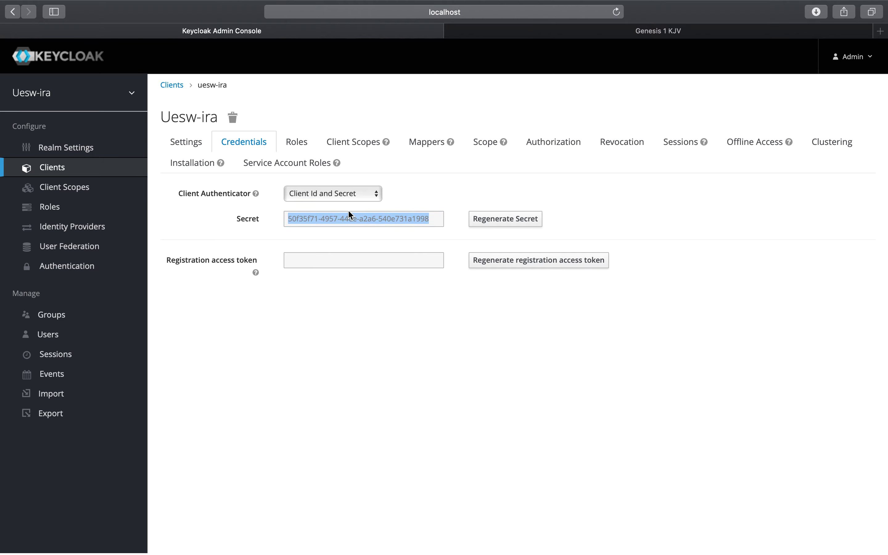
key(ctrl+Right)
key(ctrl+Right)
key(ctrl+Right)
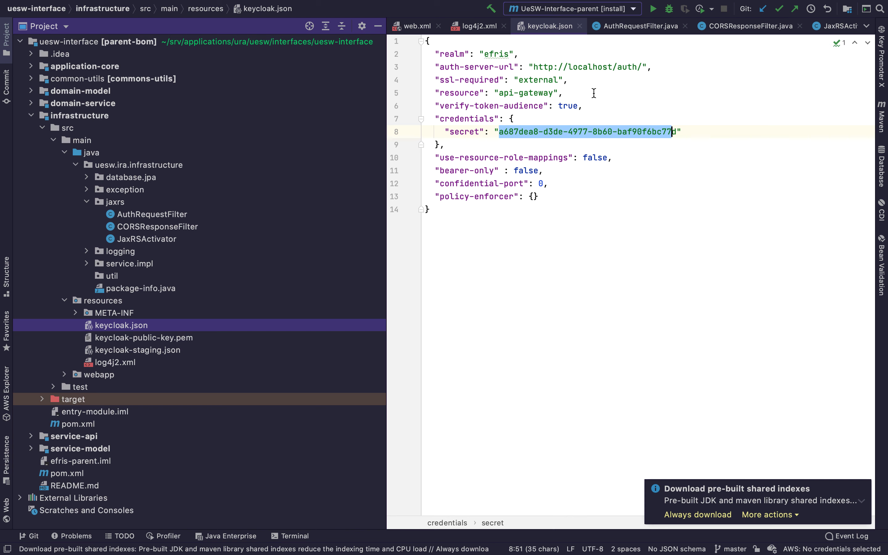
drag(643, 68, 535, 67)
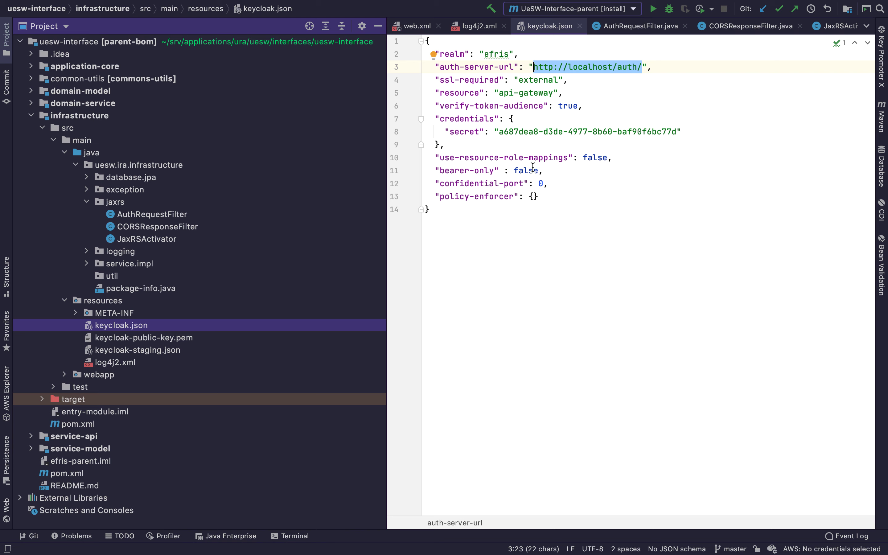
Switch back to the Keycloak Admin Console on the uesw-ira client's credentials page
key(ctrl+Left)
key(ctrl+Left)
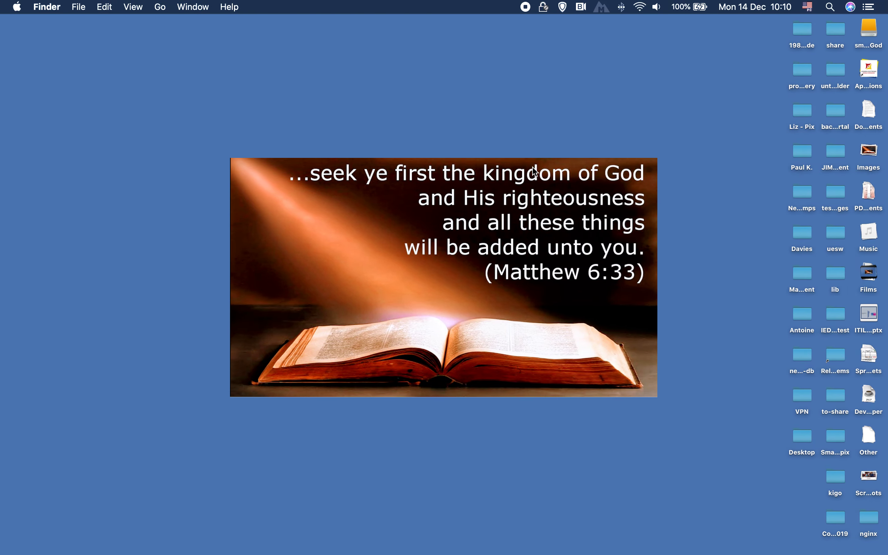
key(ctrl+Right)
key(ctrl+Right)
key(ctrl+Left)
key(ctrl+Left)
key(ctrl+Left)
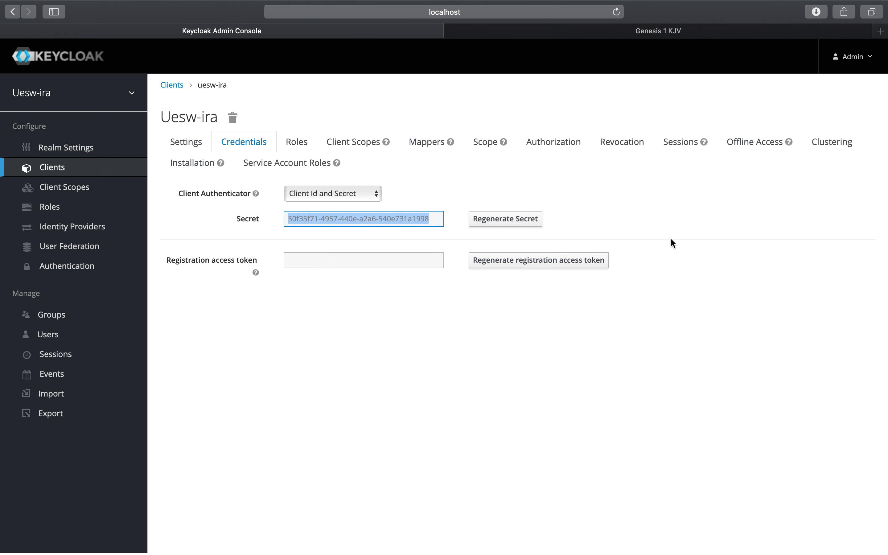
Review the uesw-ira client's roles, client scopes, mappers, scope mappings, and authorization settings
click(291, 141)
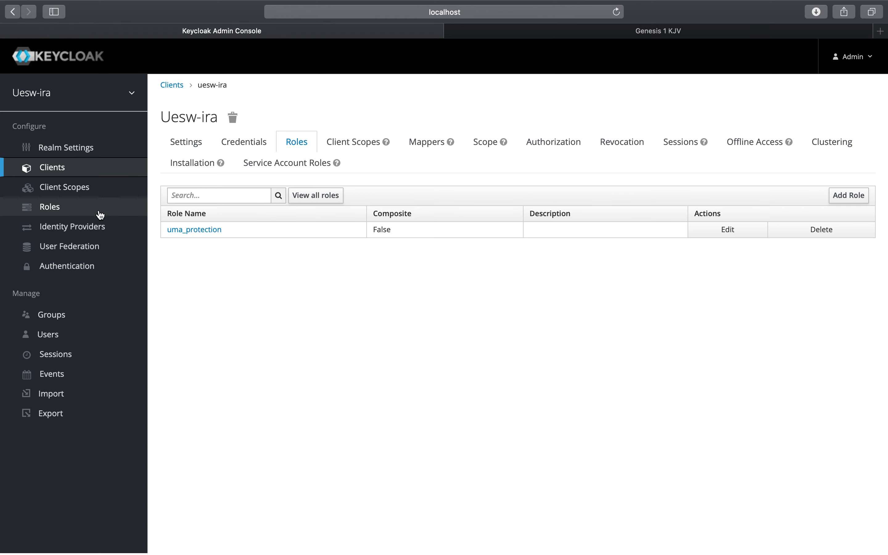
click(347, 146)
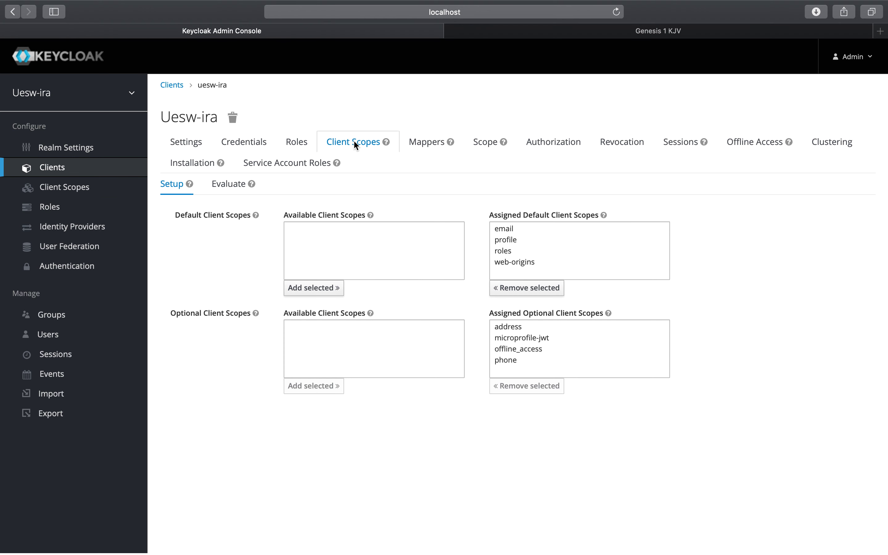
click(433, 144)
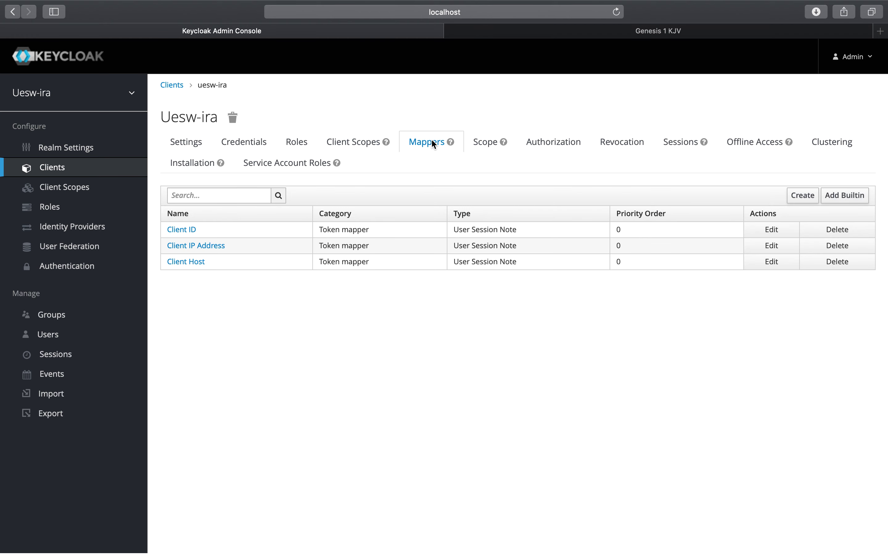
click(488, 143)
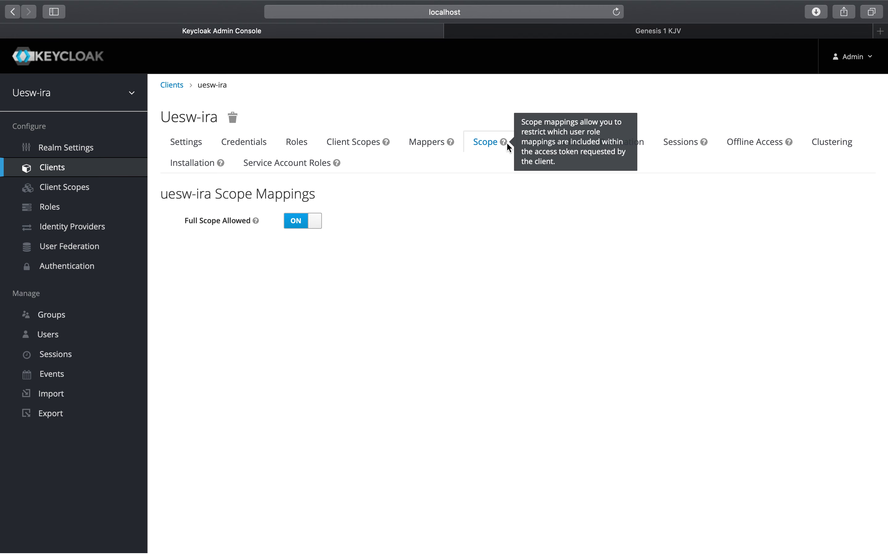
click(568, 143)
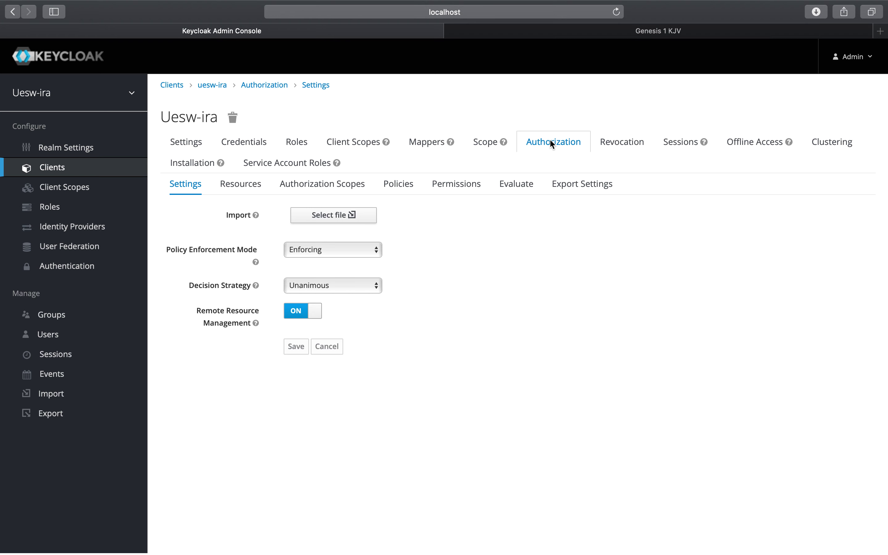
Look through the client's installation, service account roles, revocation, offline access, and clustering pages
click(196, 164)
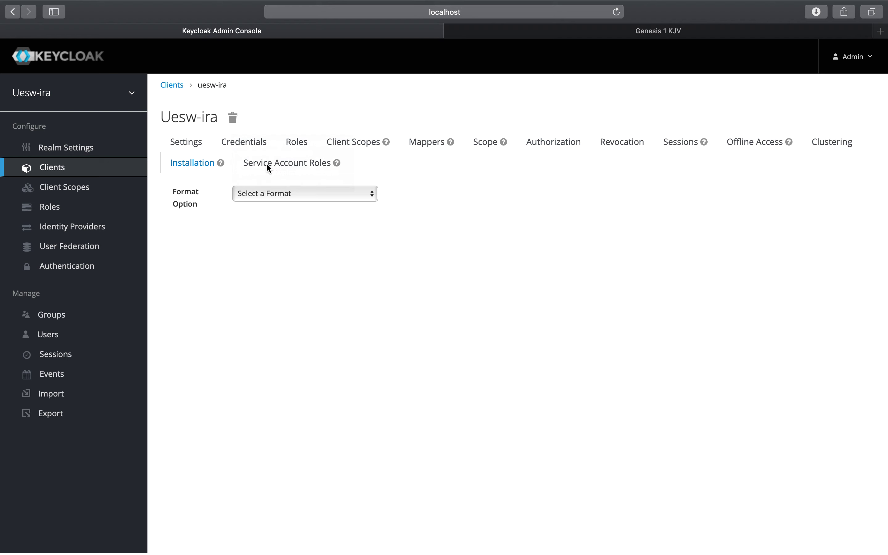
click(298, 163)
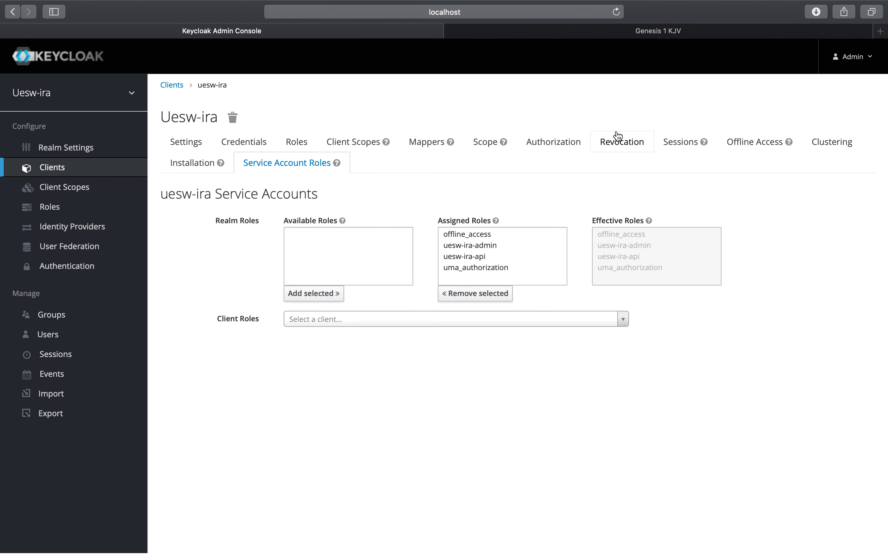
click(622, 148)
click(755, 142)
click(833, 147)
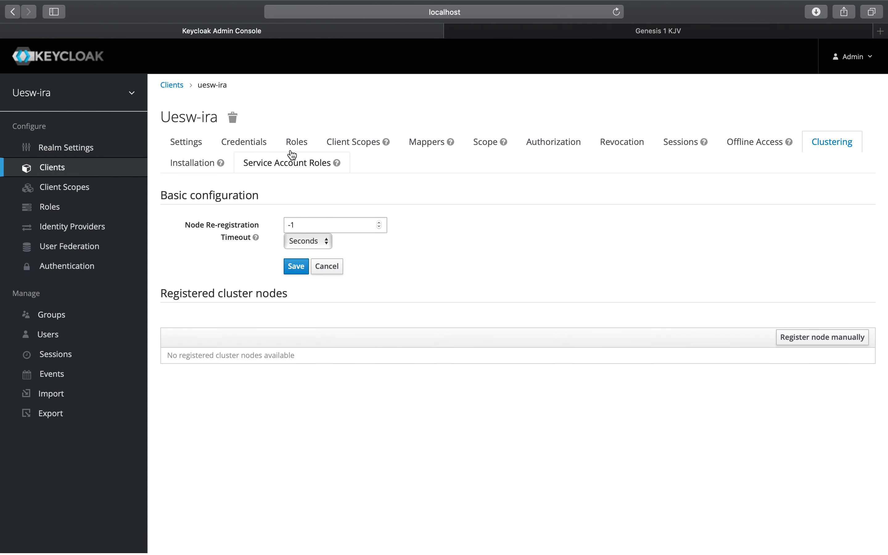
Show the client's installation format options, switch to IntelliJ IDEA, and select the entire content of keycloak.json
click(211, 165)
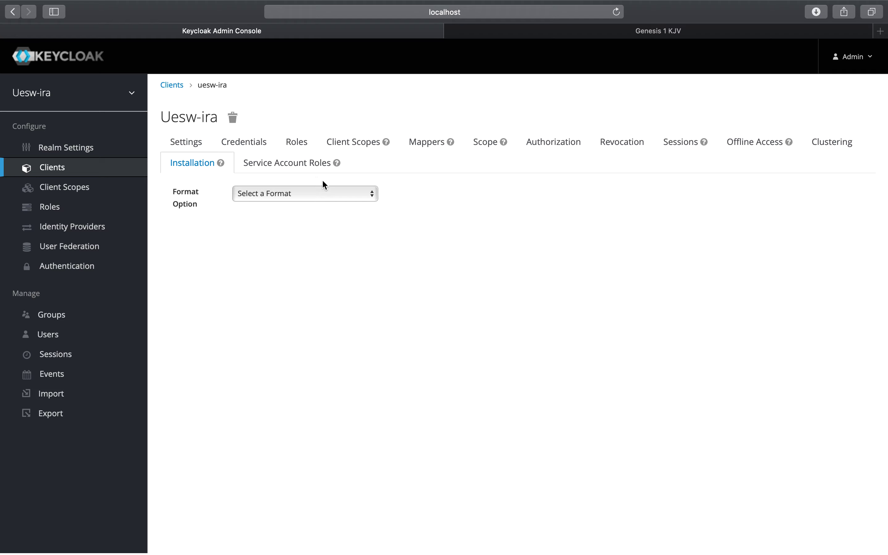
click(319, 195)
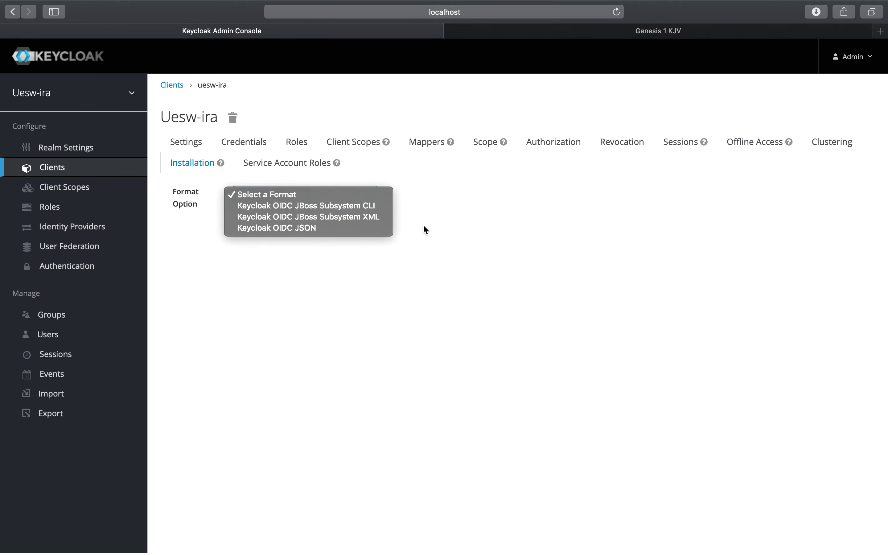
key(ctrl+Right)
key(ctrl+Right)
key(ctrl+Right)
drag(454, 216, 402, 40)
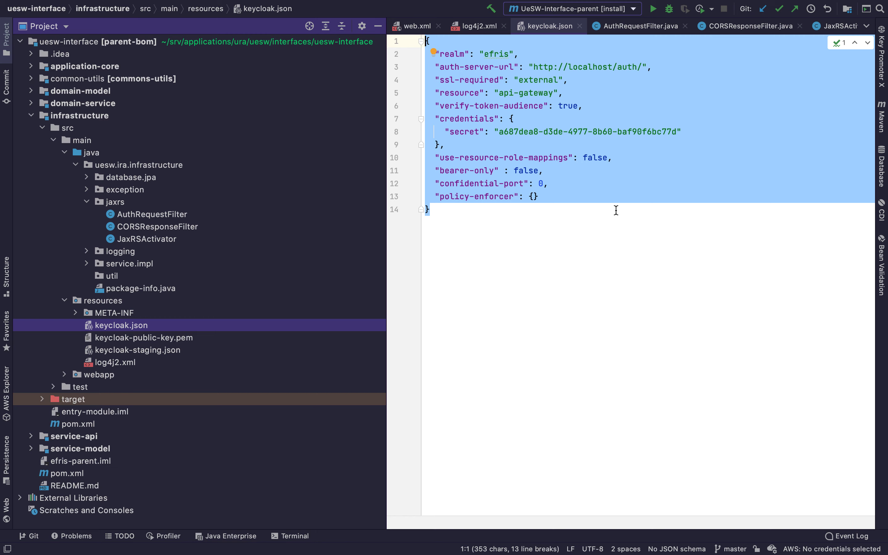
Back in Keycloak, generate the client's installation configuration as Keycloak OIDC JSON and select the whole JSON text
key(ctrl+Left)
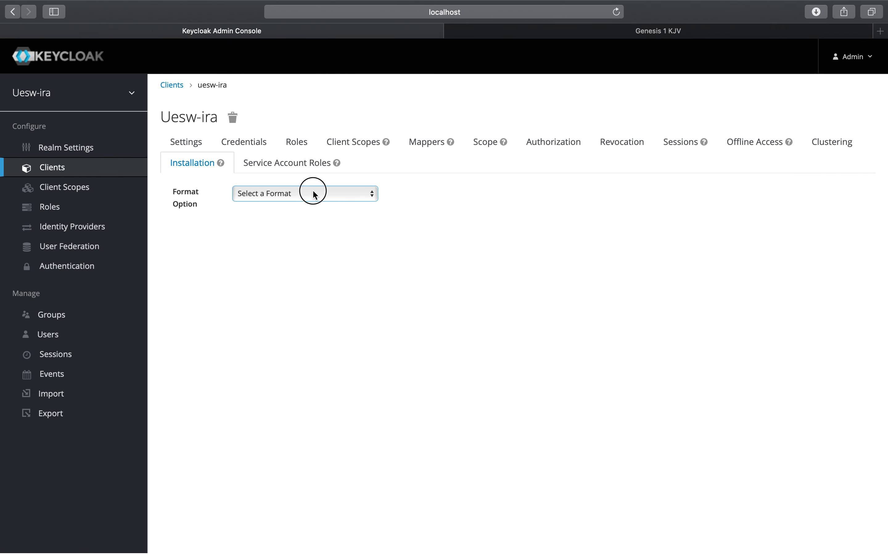
click(312, 190)
click(314, 228)
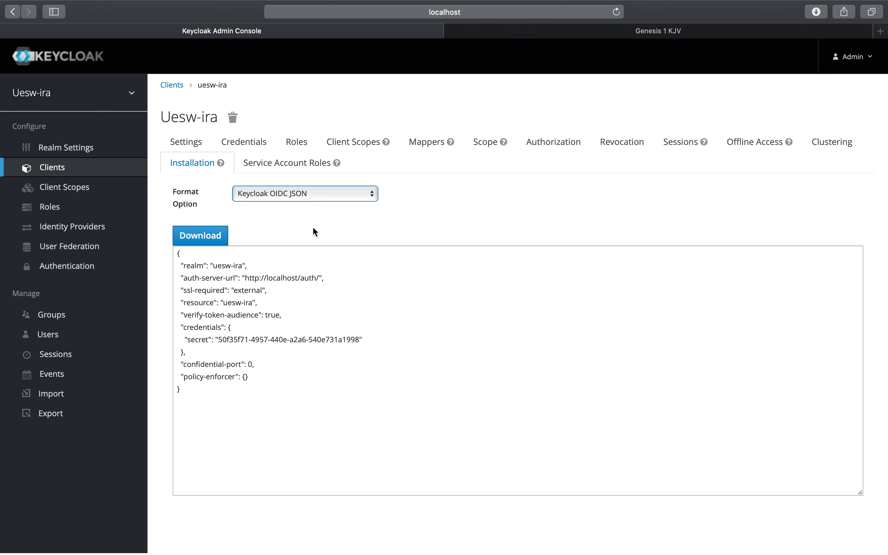
click(176, 254)
drag(176, 255, 233, 433)
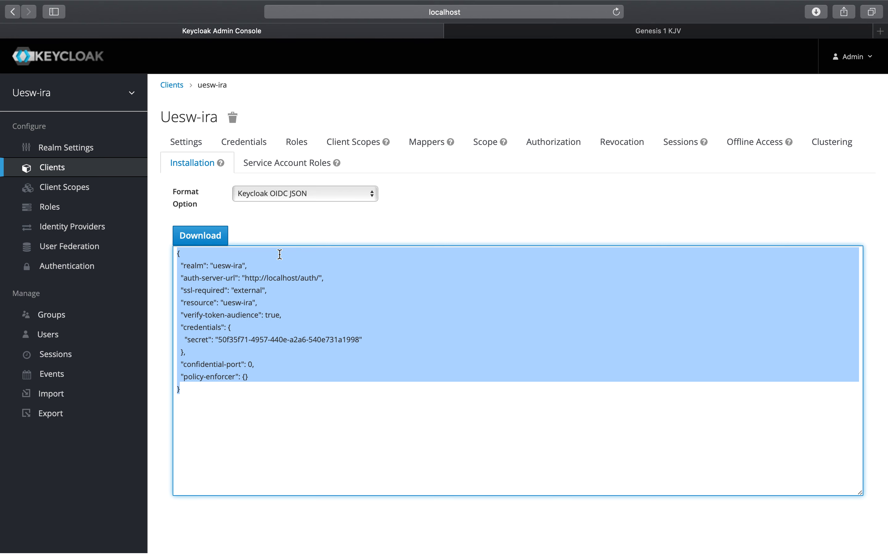
Preview the installation configuration as Keycloak OIDC JBoss Subsystem XML and CLI, ending on Keycloak OIDC JSON again
click(349, 197)
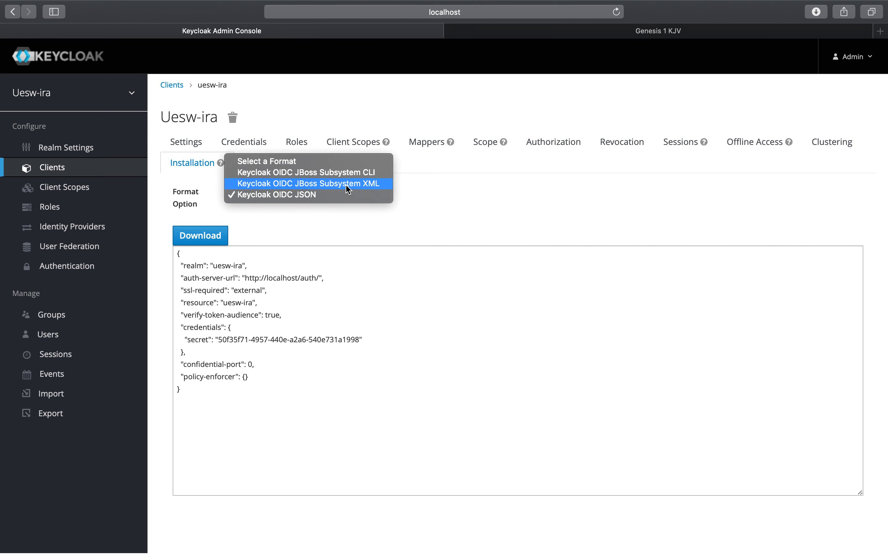
click(347, 188)
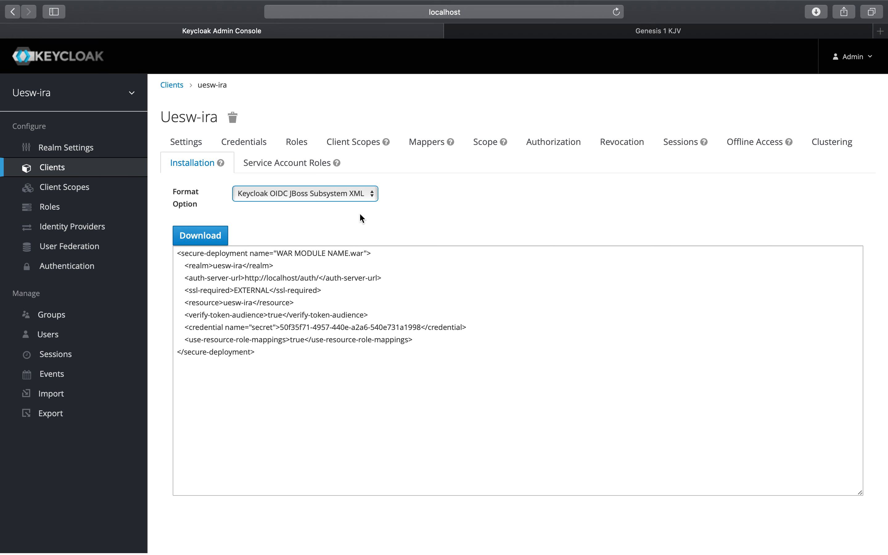
click(348, 198)
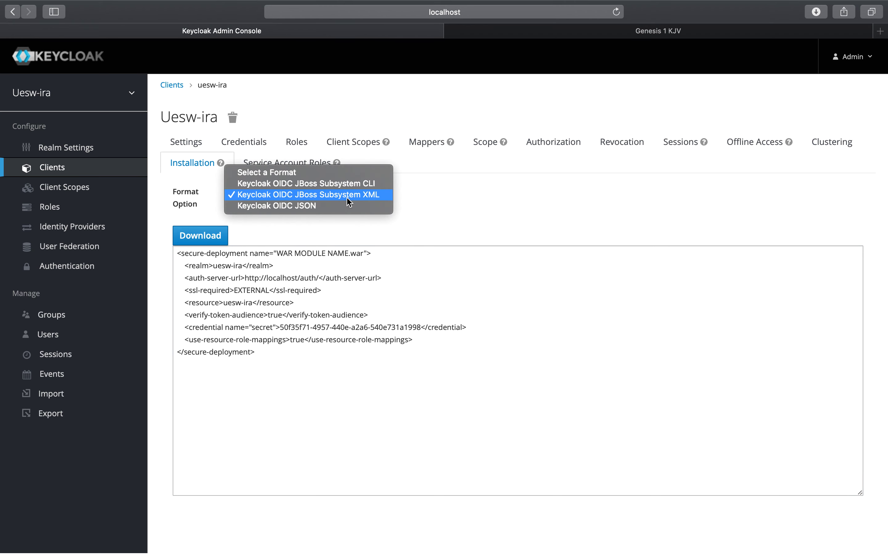
click(345, 183)
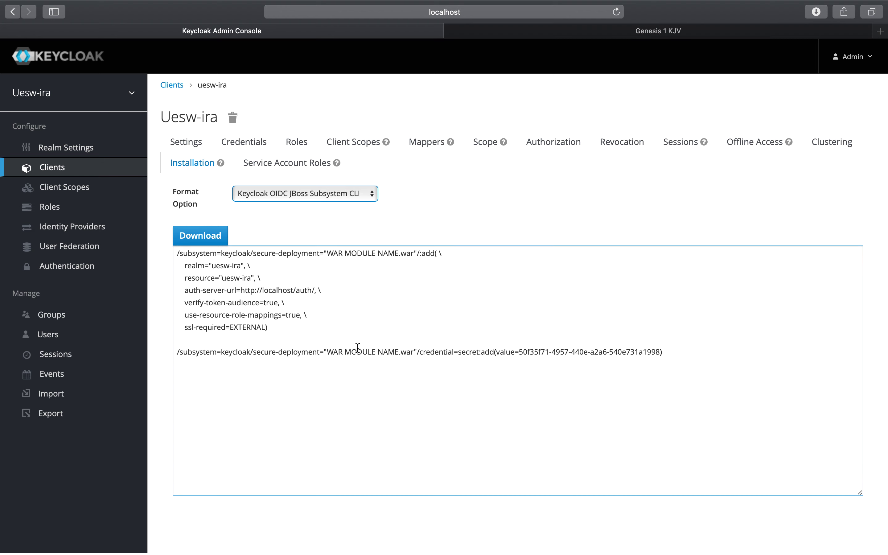
click(353, 194)
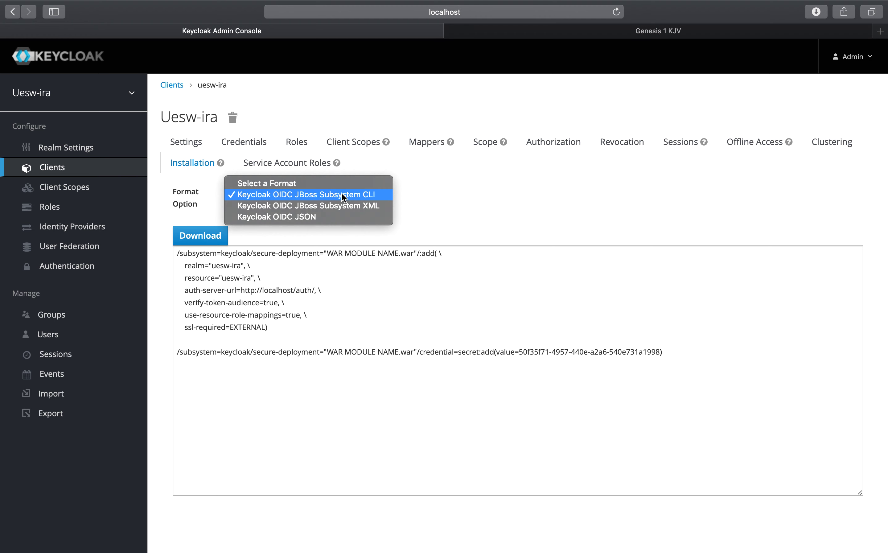
click(306, 217)
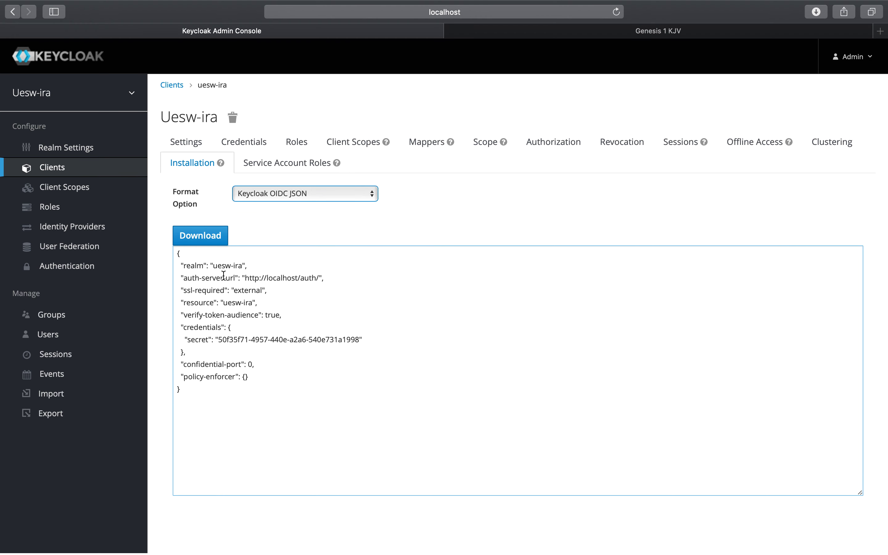
View the client's service account roles and highlight the assigned realm roles uesw-ira-admin and uesw-ira-api in turn
click(312, 168)
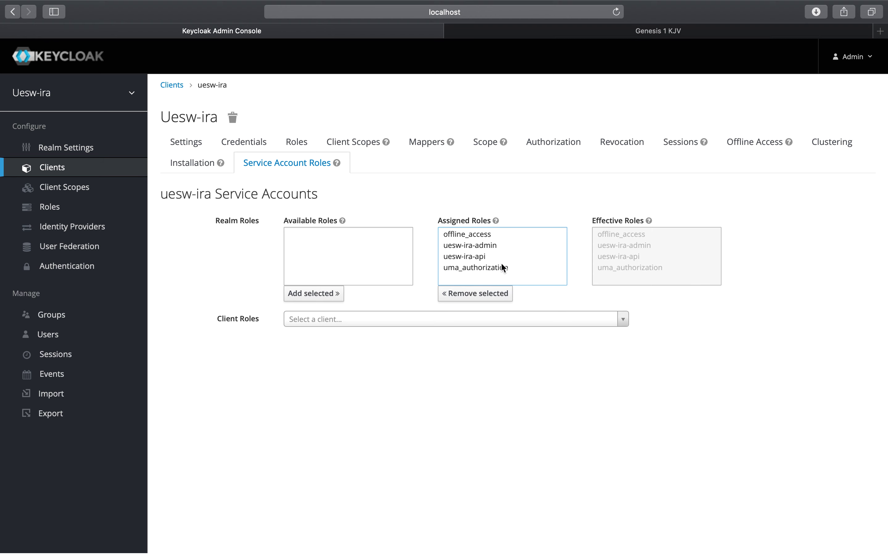
click(472, 256)
click(477, 246)
click(475, 259)
click(478, 248)
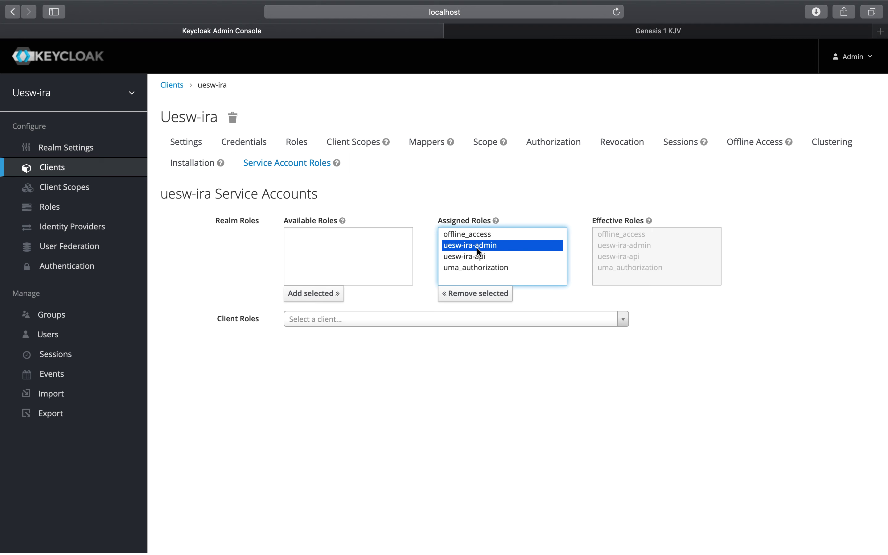
click(475, 256)
click(477, 245)
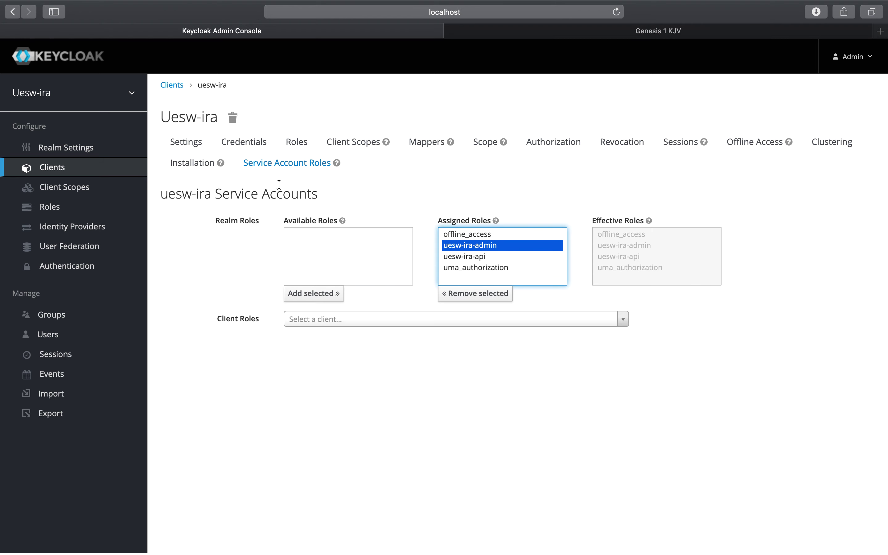
click(481, 260)
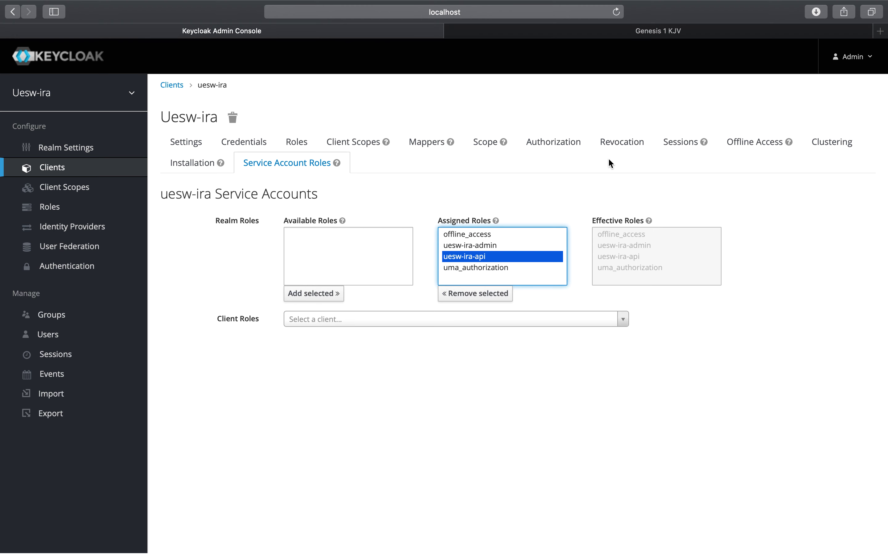
Open the uesw-ira client's authorization settings
click(565, 143)
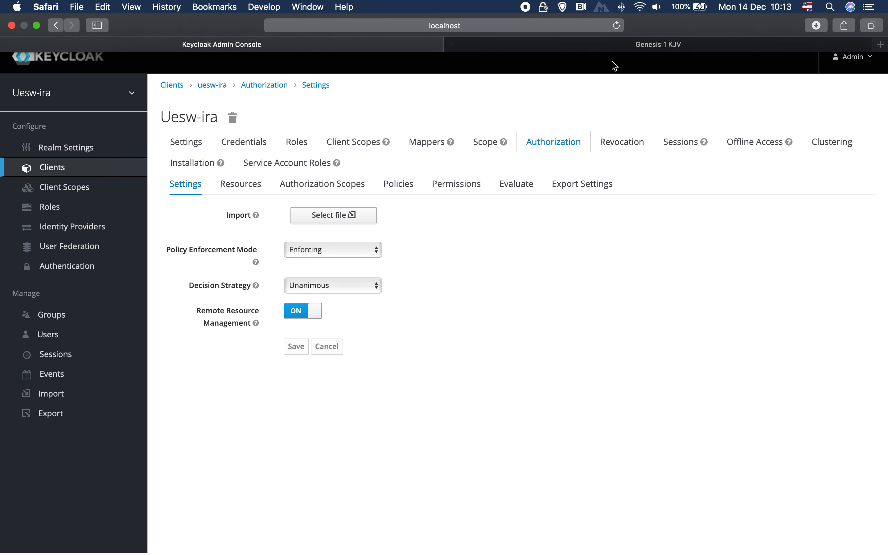
mouse_move(621, 4)
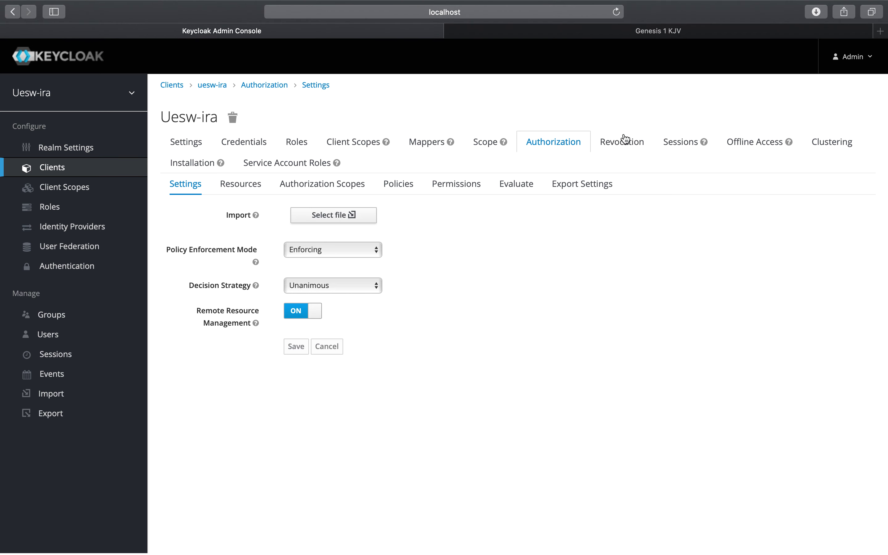